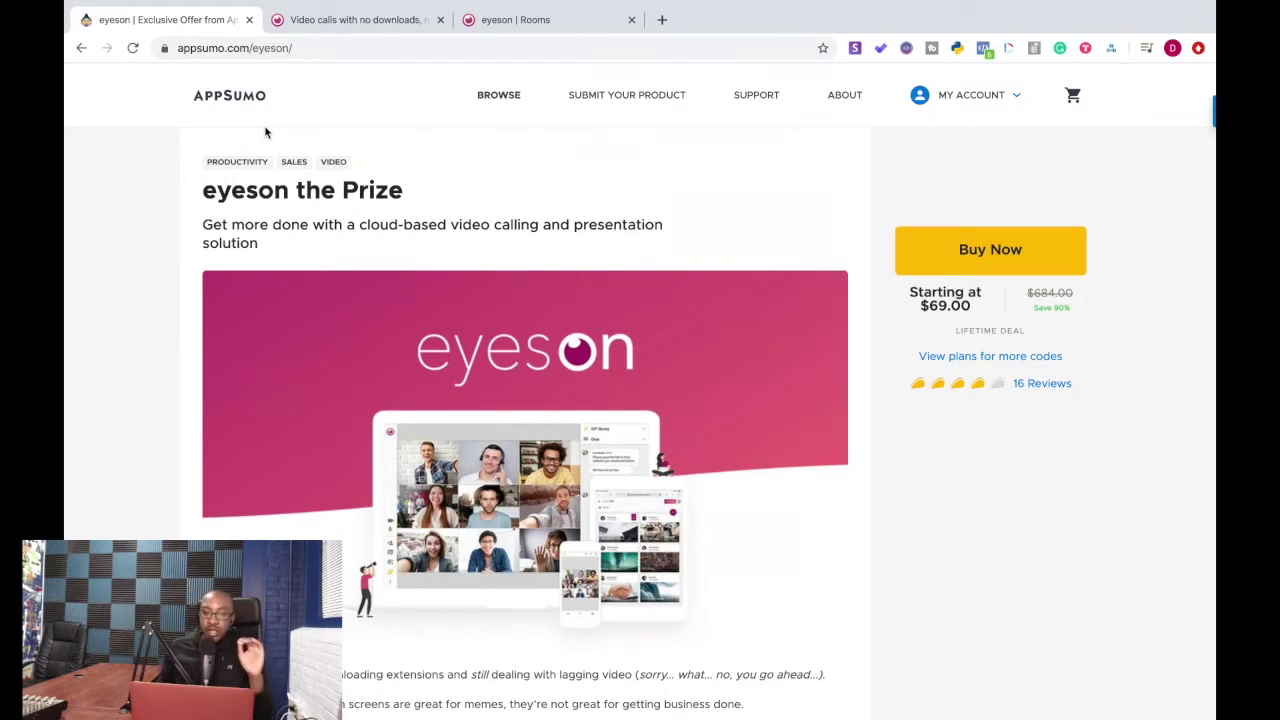
Look over the eyeson offer on AppSumo and view the eyeson.com home page
{"action": "scroll", "coordinate": [266, 346], "scroll_direction": "down", "scroll_amount": 10}
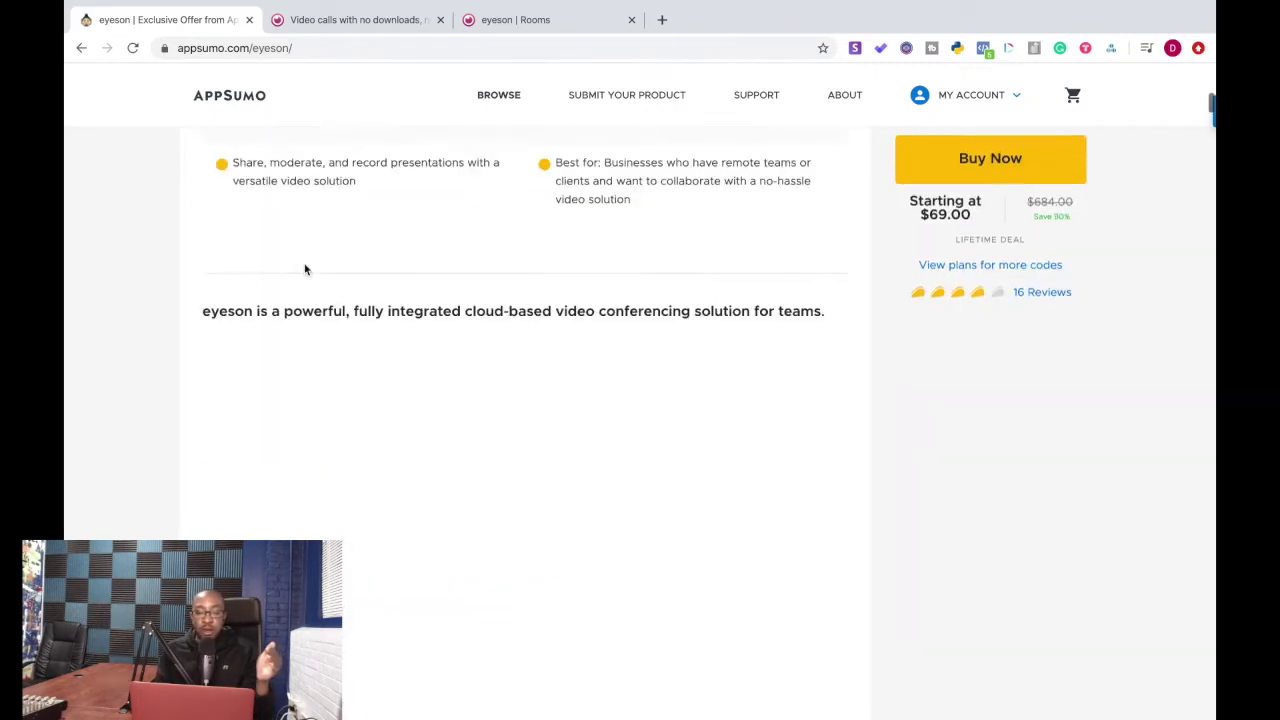
{"action": "scroll", "coordinate": [305, 268], "scroll_direction": "down", "scroll_amount": 6}
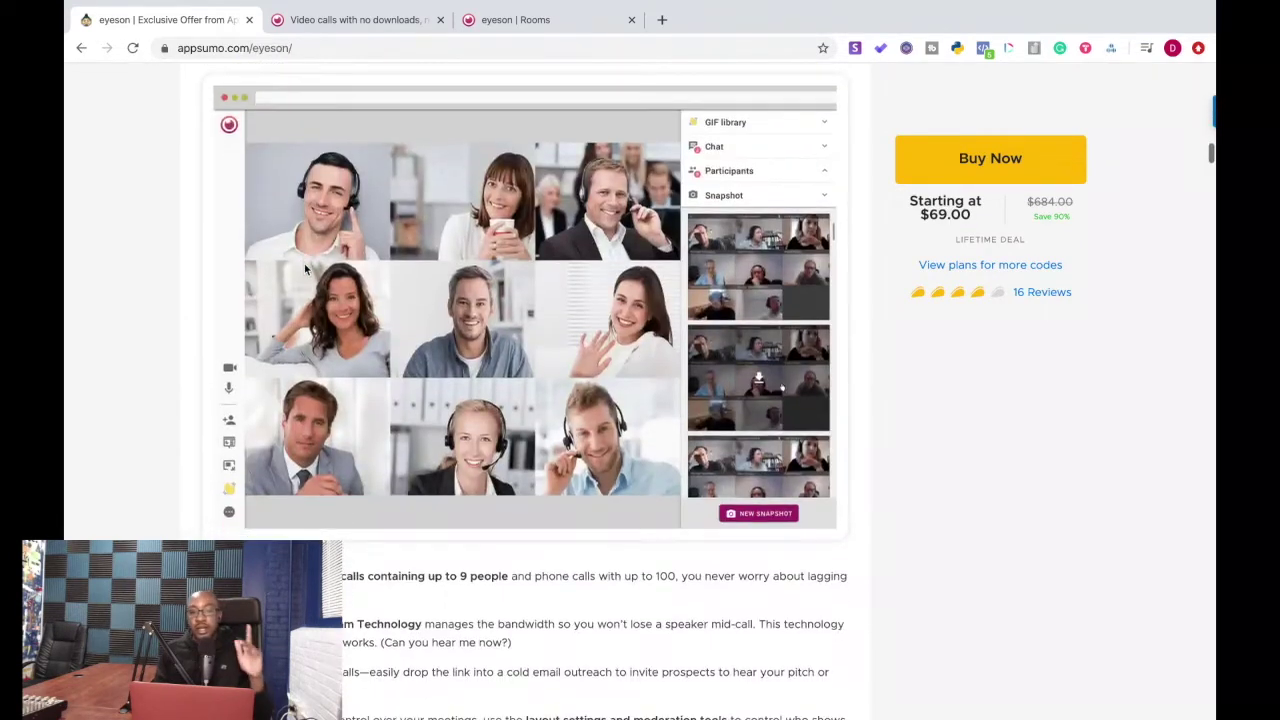
{"action": "left_click", "coordinate": [314, 27]}
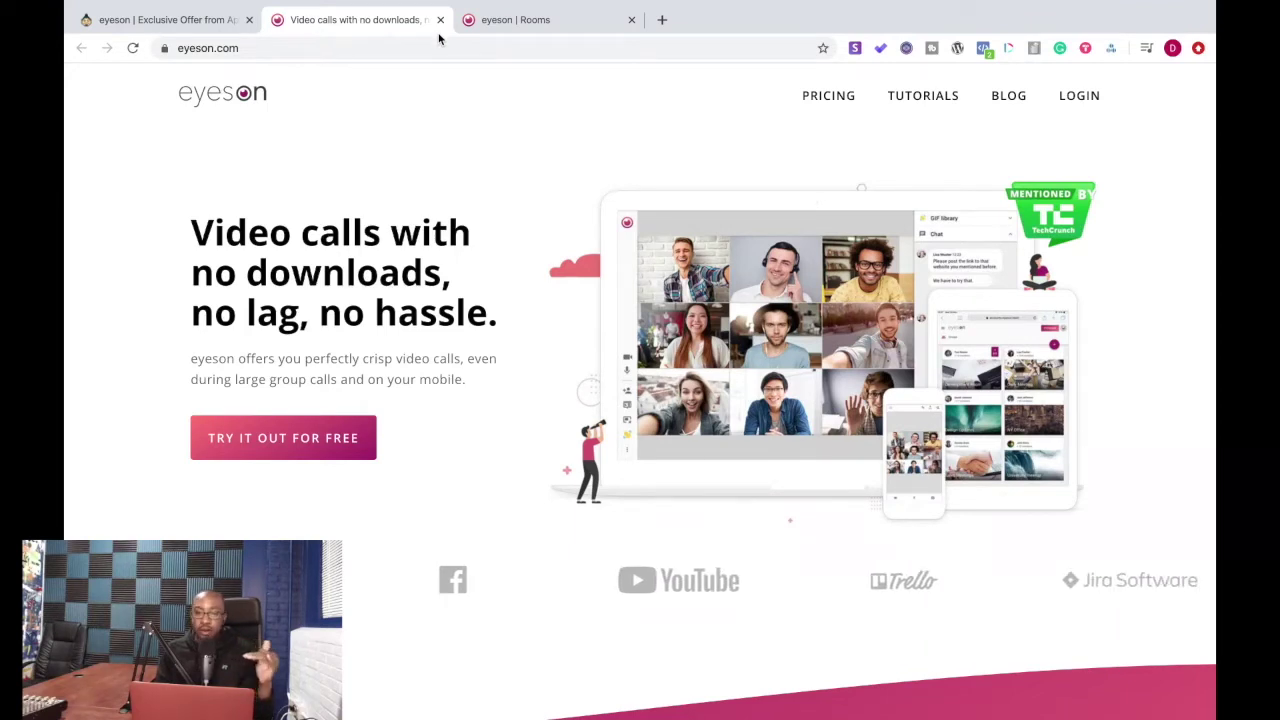
Switch to the eyeson account's Rooms page, view the existing Beta Room, and return to the rooms overview
{"action": "left_click", "coordinate": [510, 20]}
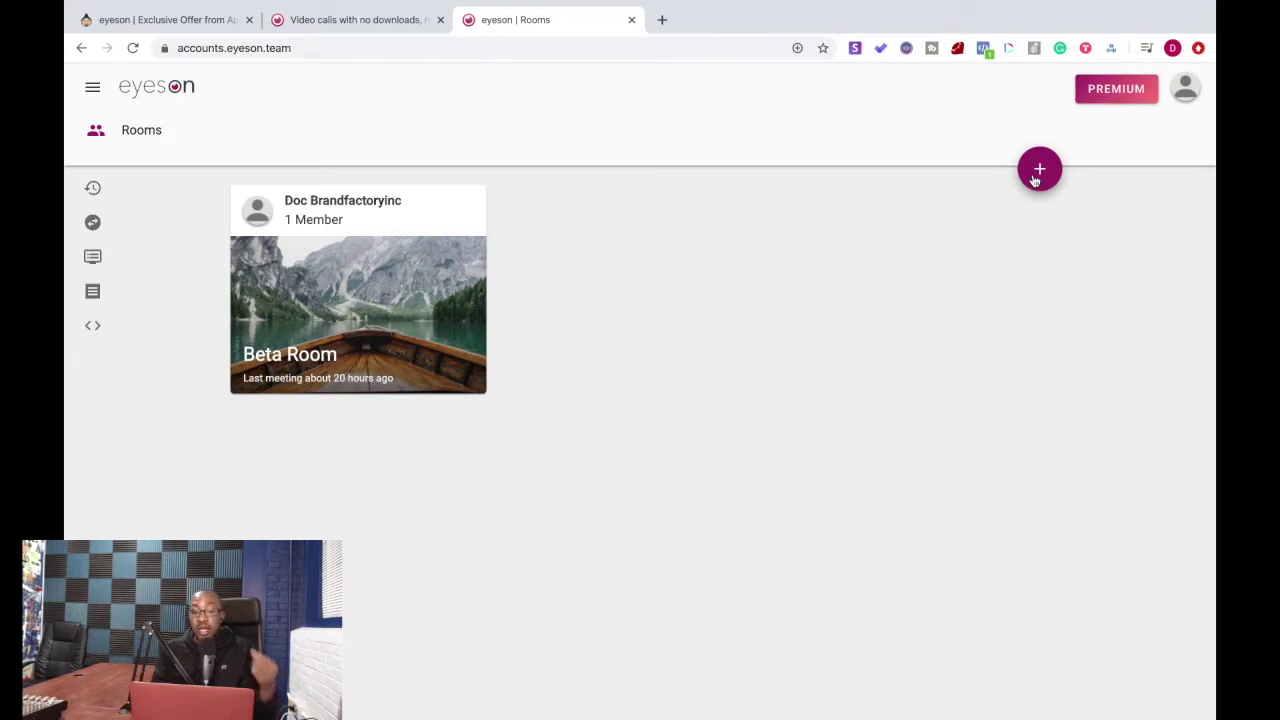
{"action": "left_click", "coordinate": [374, 289]}
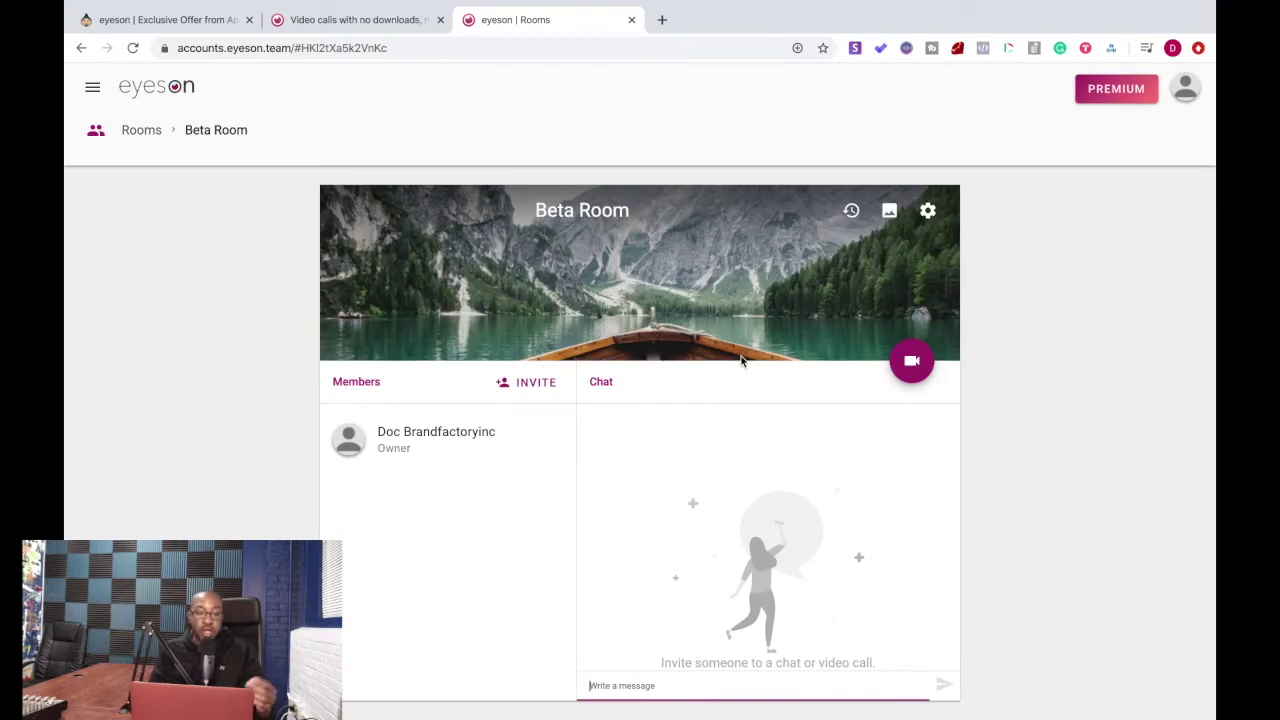
{"action": "left_click", "coordinate": [128, 89]}
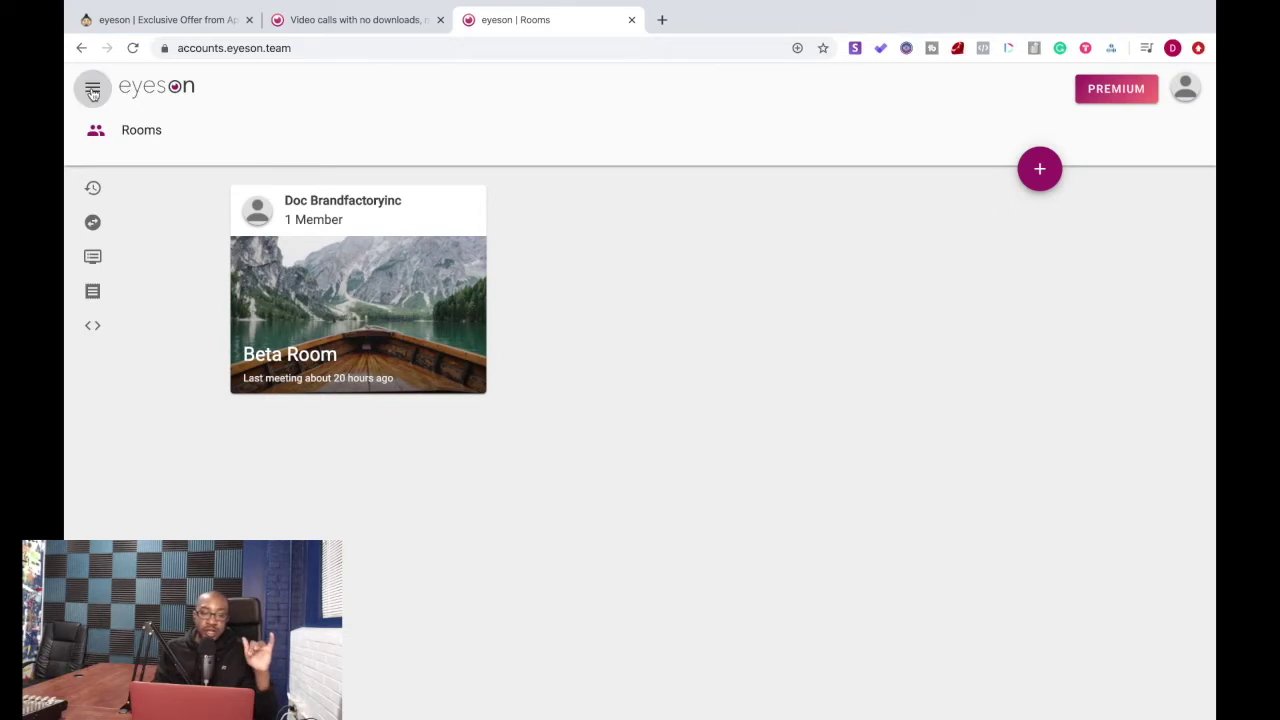
View the account's Introduction page and go back to the rooms overview
{"action": "left_click", "coordinate": [91, 88]}
{"action": "left_click", "coordinate": [133, 155]}
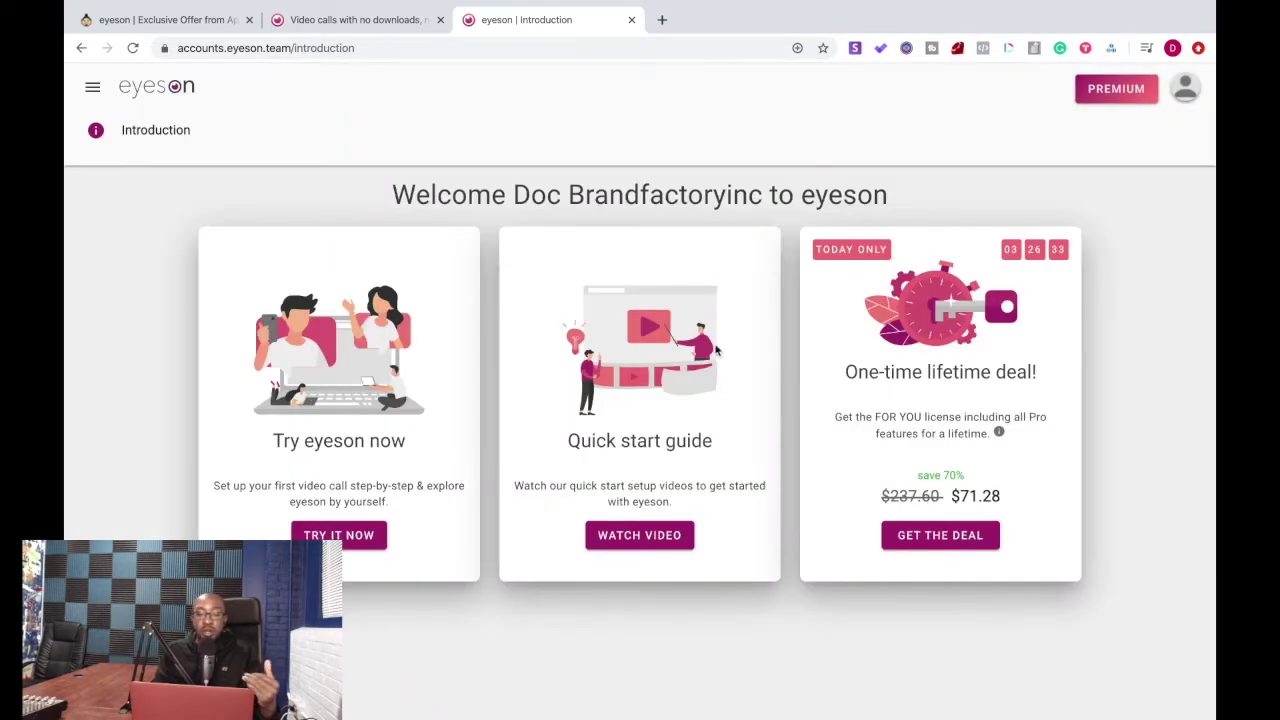
{"action": "left_click", "coordinate": [92, 87]}
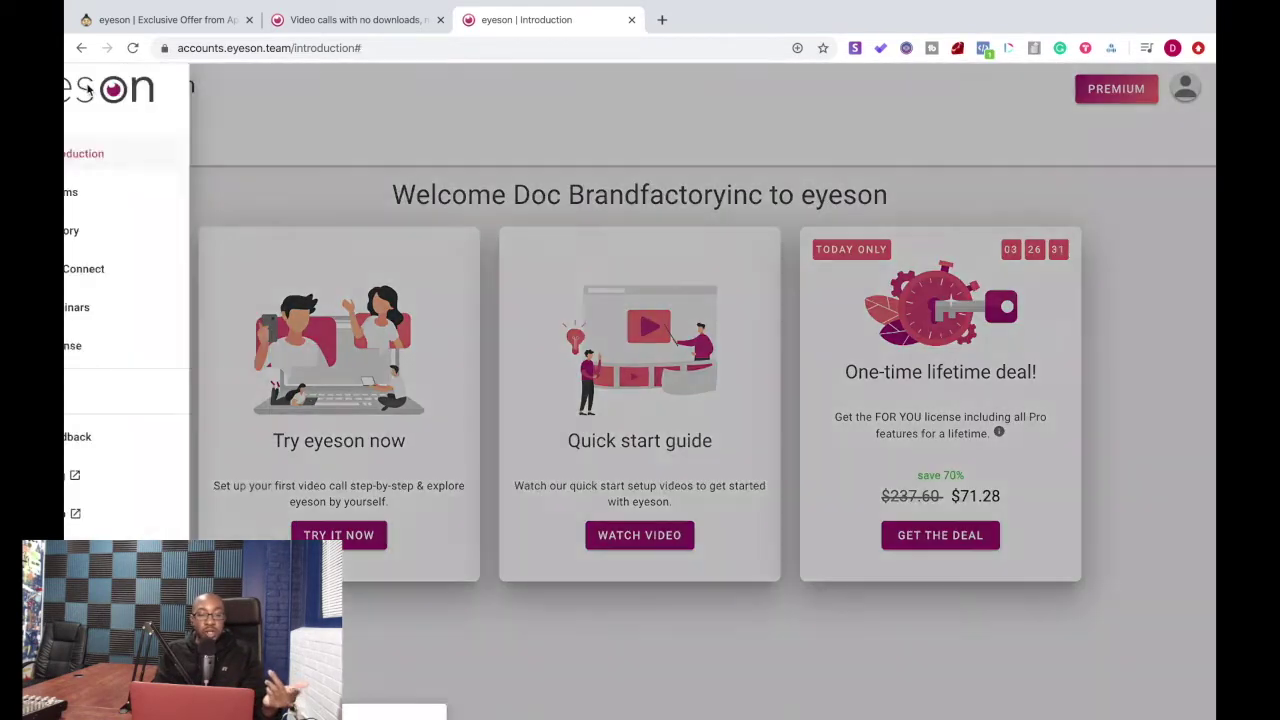
{"action": "left_click", "coordinate": [150, 195]}
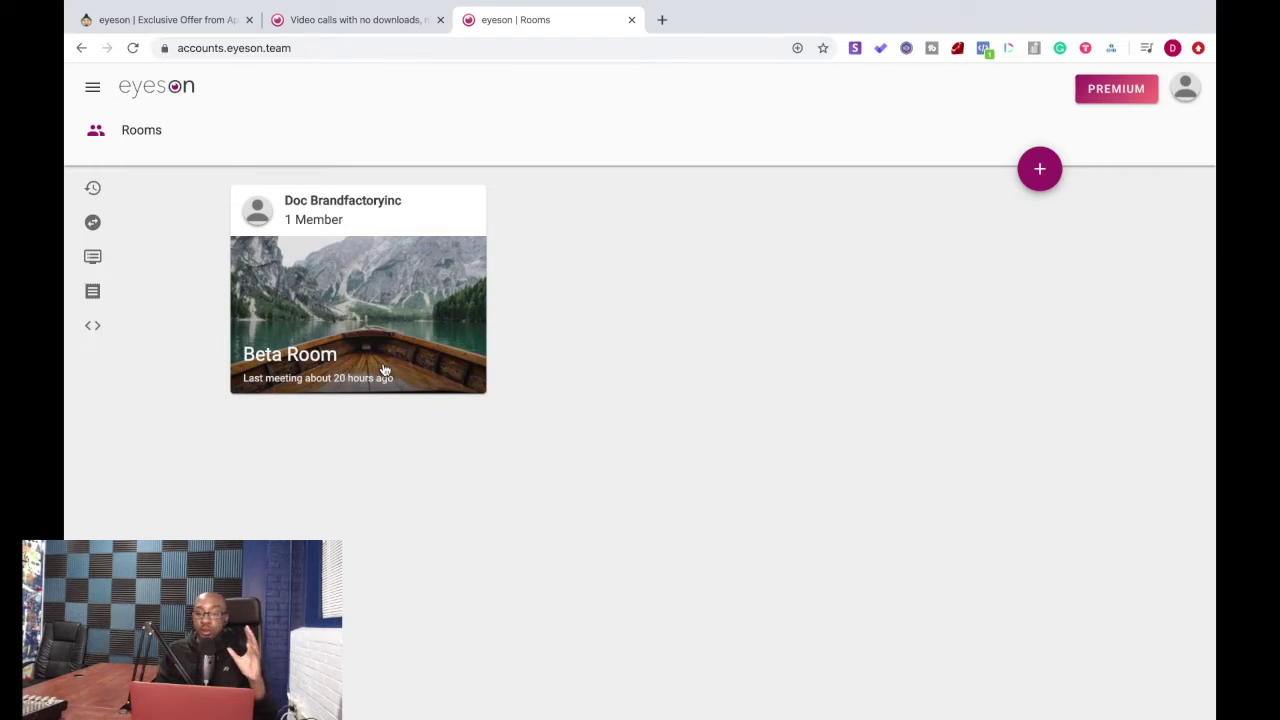
Create a new room named "Beta Room" and continue to inviting participants
{"action": "left_click", "coordinate": [1034, 174]}
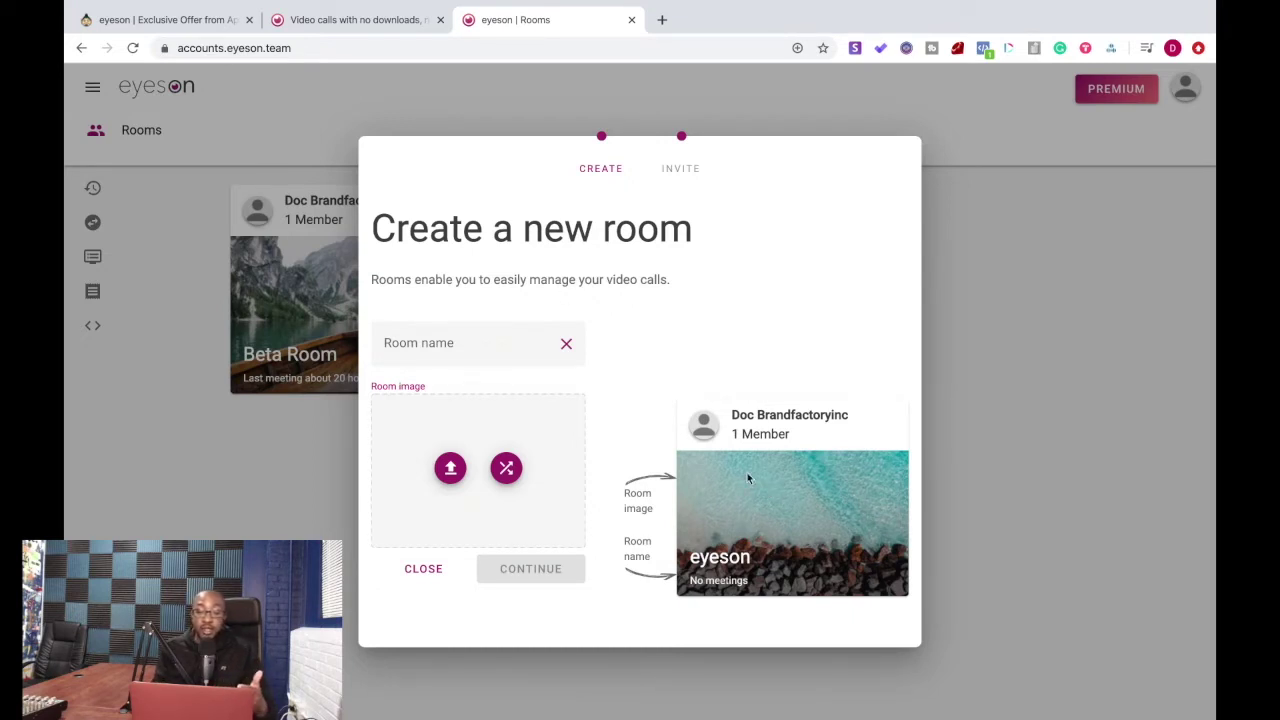
{"action": "left_click", "coordinate": [457, 344]}
{"action": "type", "text": "B"}
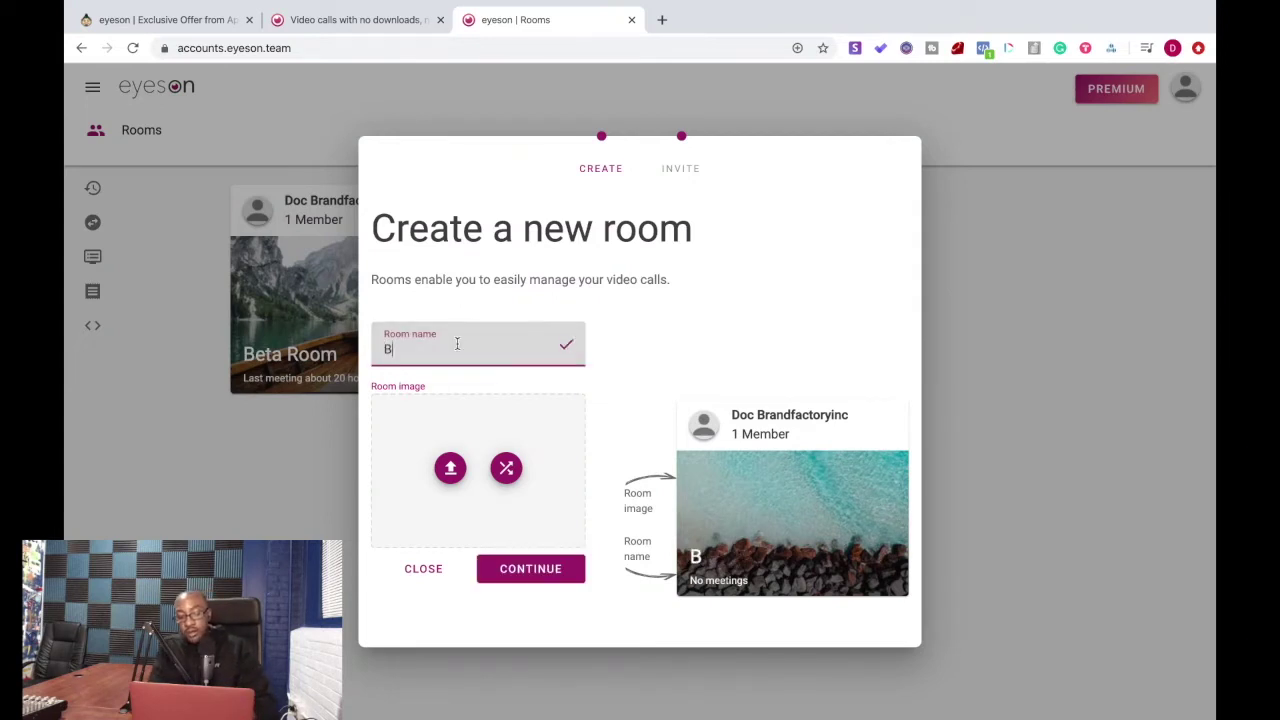
{"action": "type", "text": "ea R"}
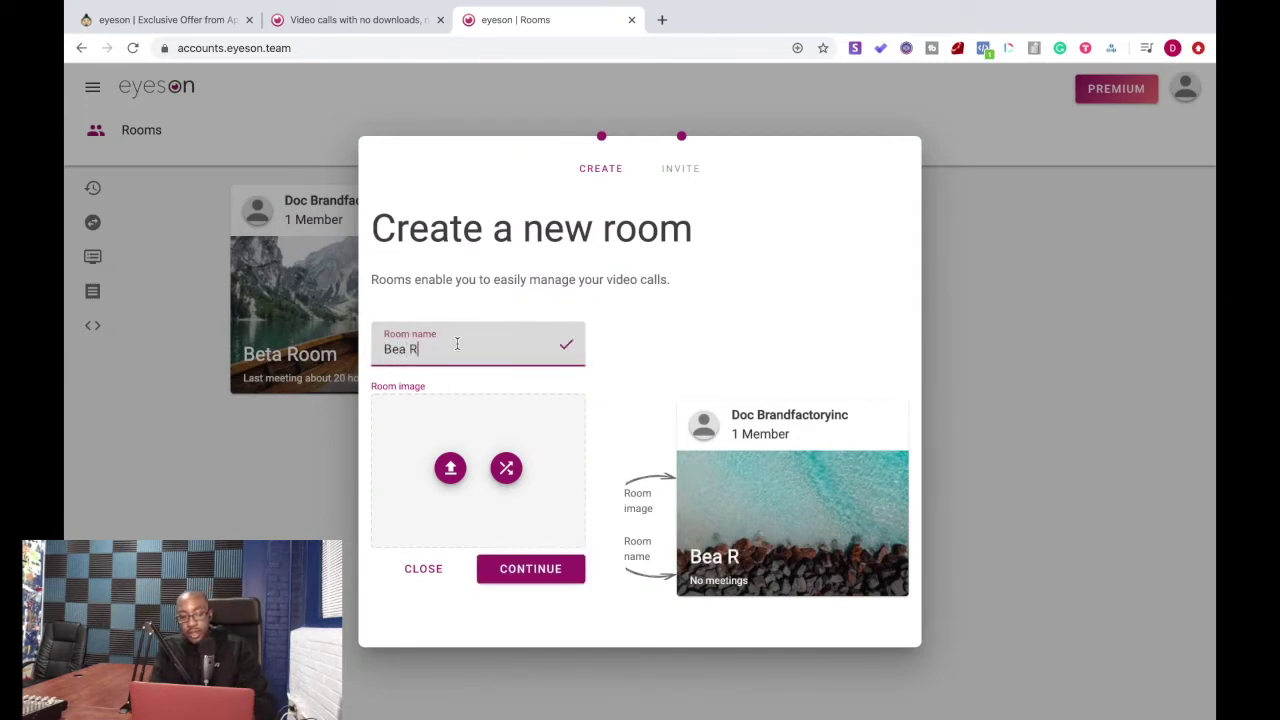
{"action": "key", "text": "BackSpace"}
{"action": "key", "text": "BackSpace"}
{"action": "key", "text": "BackSpace"}
{"action": "type", "text": "ta Room"}
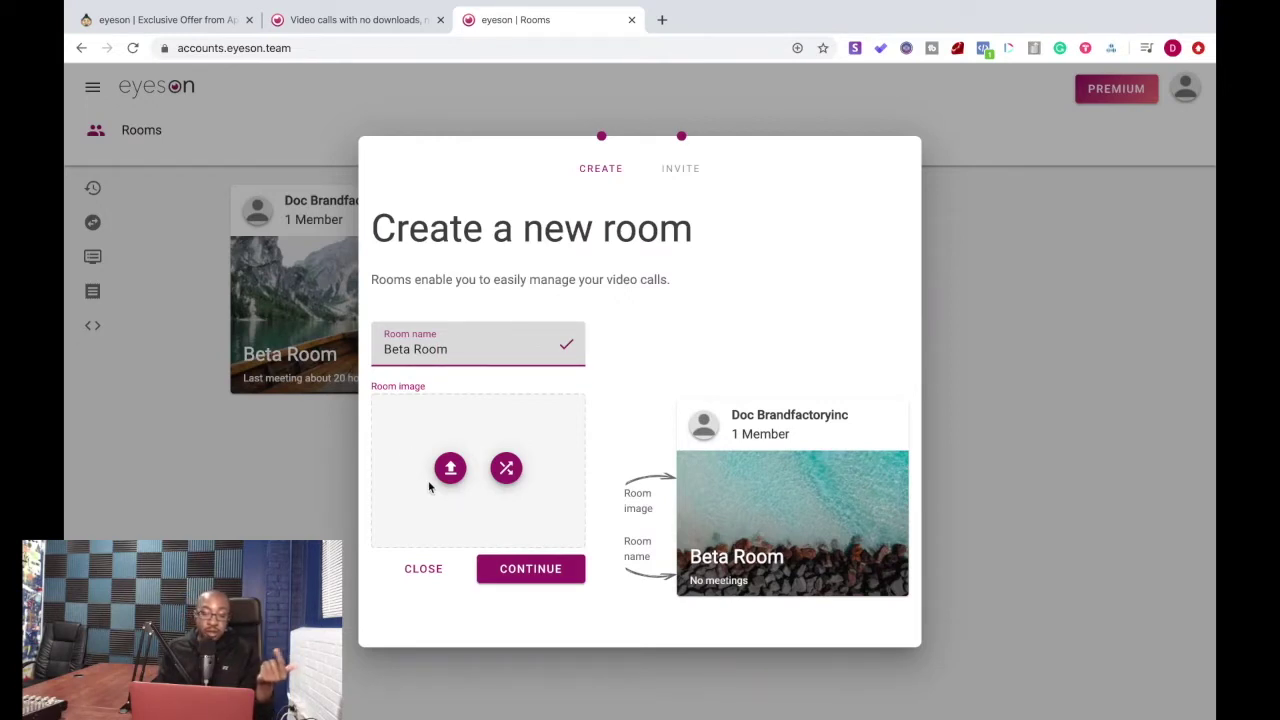
{"action": "left_click", "coordinate": [537, 568]}
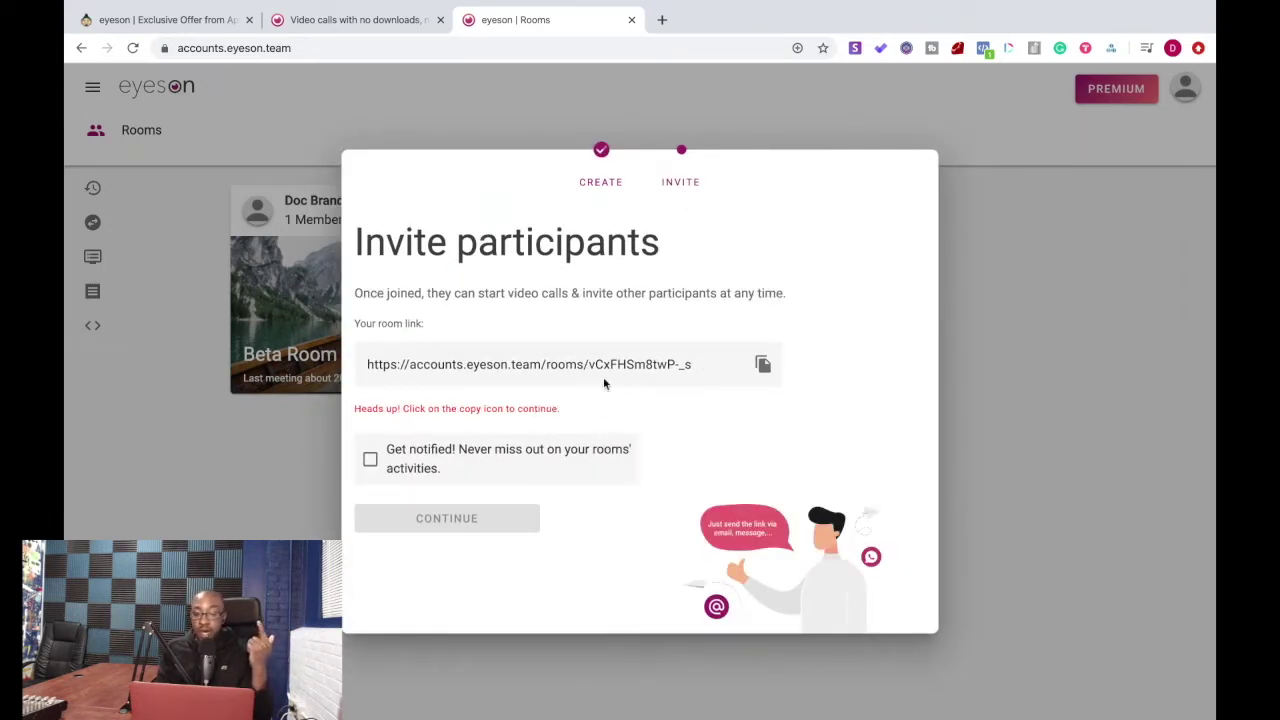
Copy the new room's invitation link and finish the invite stage, dismissing the browser notification request
{"action": "left_click", "coordinate": [764, 370]}
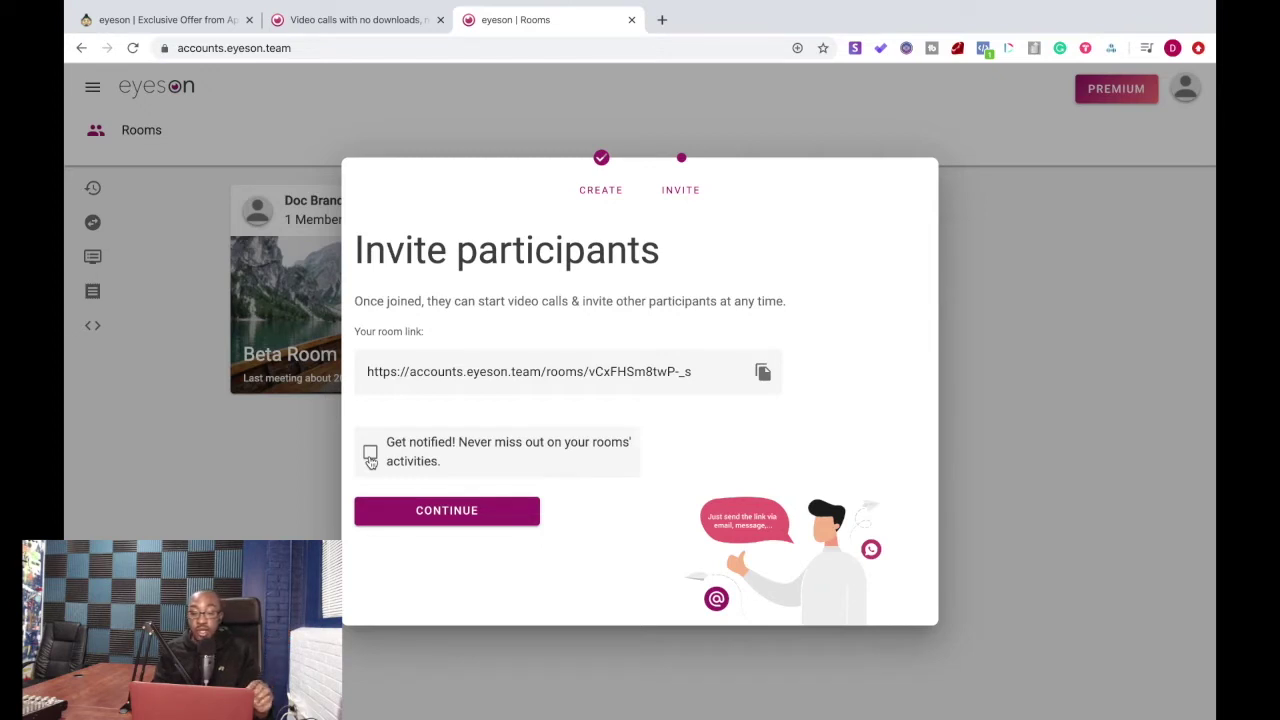
{"action": "left_click", "coordinate": [370, 455]}
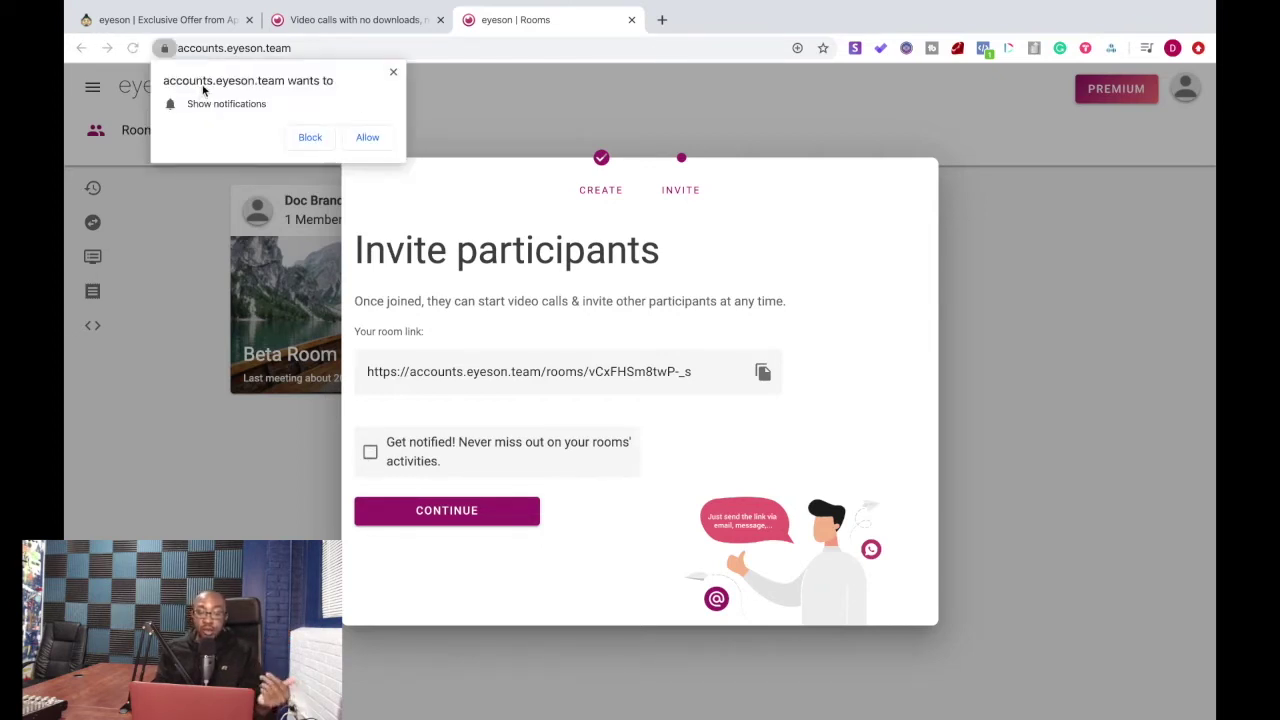
{"action": "left_click", "coordinate": [393, 73]}
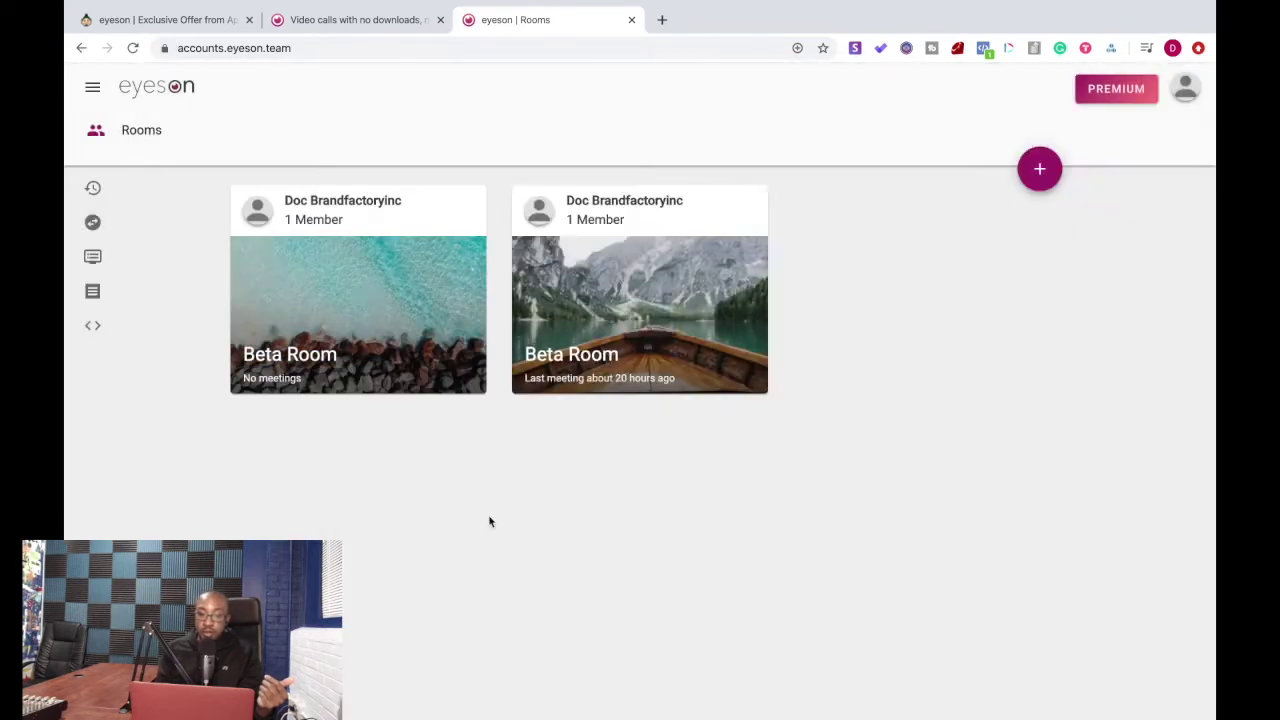
{"action": "left_click", "coordinate": [490, 515]}
Start a video call in the new Beta Room and join it with camera and microphone on
{"action": "left_click", "coordinate": [376, 293]}
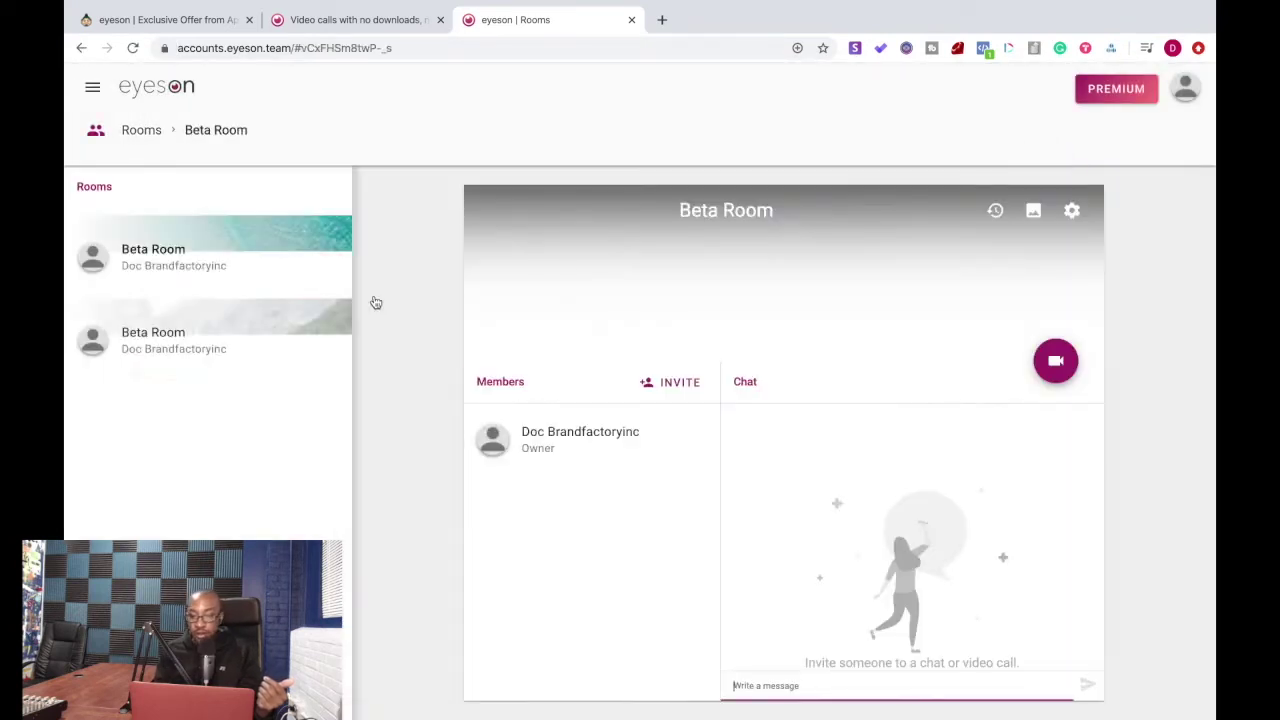
{"action": "left_click", "coordinate": [1060, 368]}
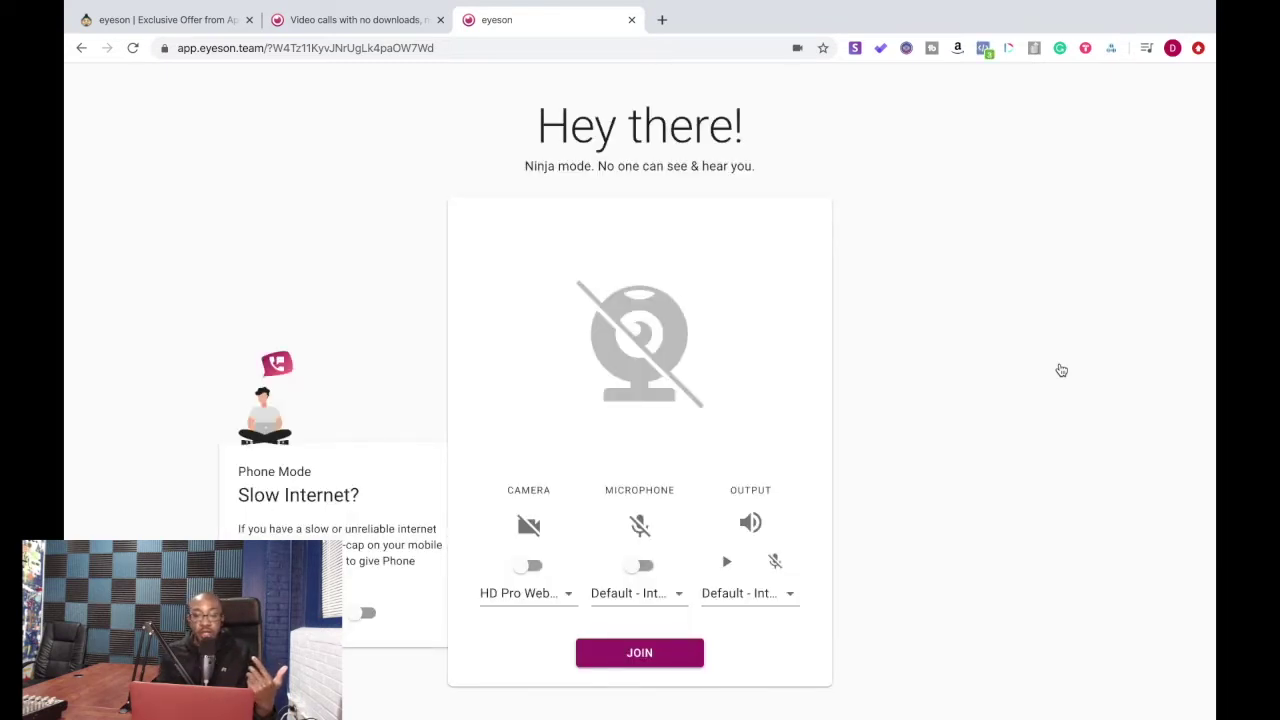
{"action": "left_click", "coordinate": [530, 568]}
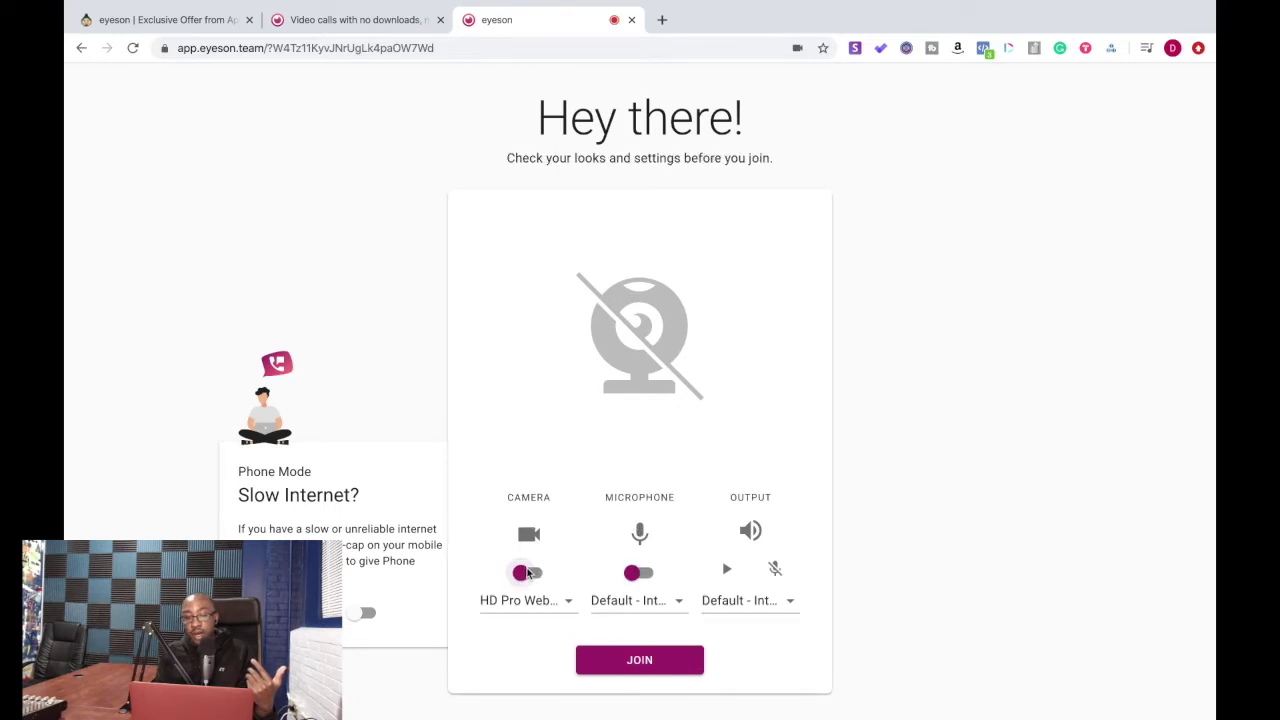
{"action": "left_click", "coordinate": [529, 573]}
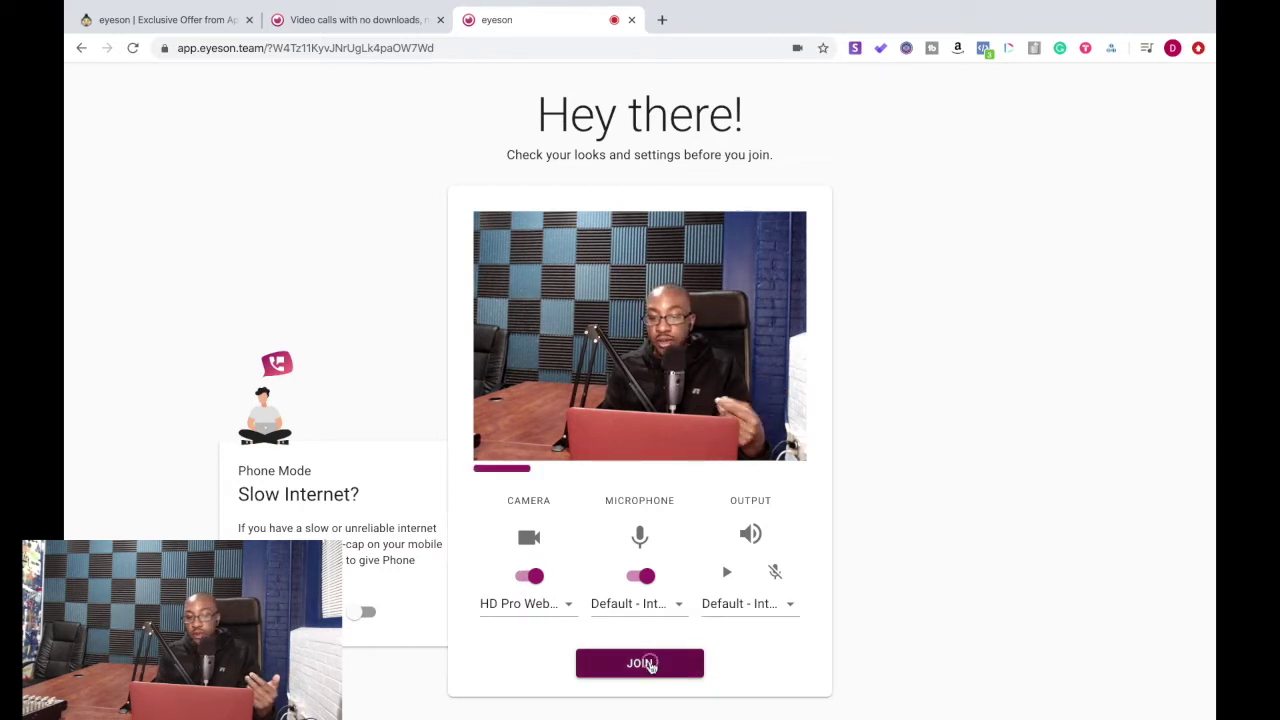
{"action": "left_click", "coordinate": [650, 664]}
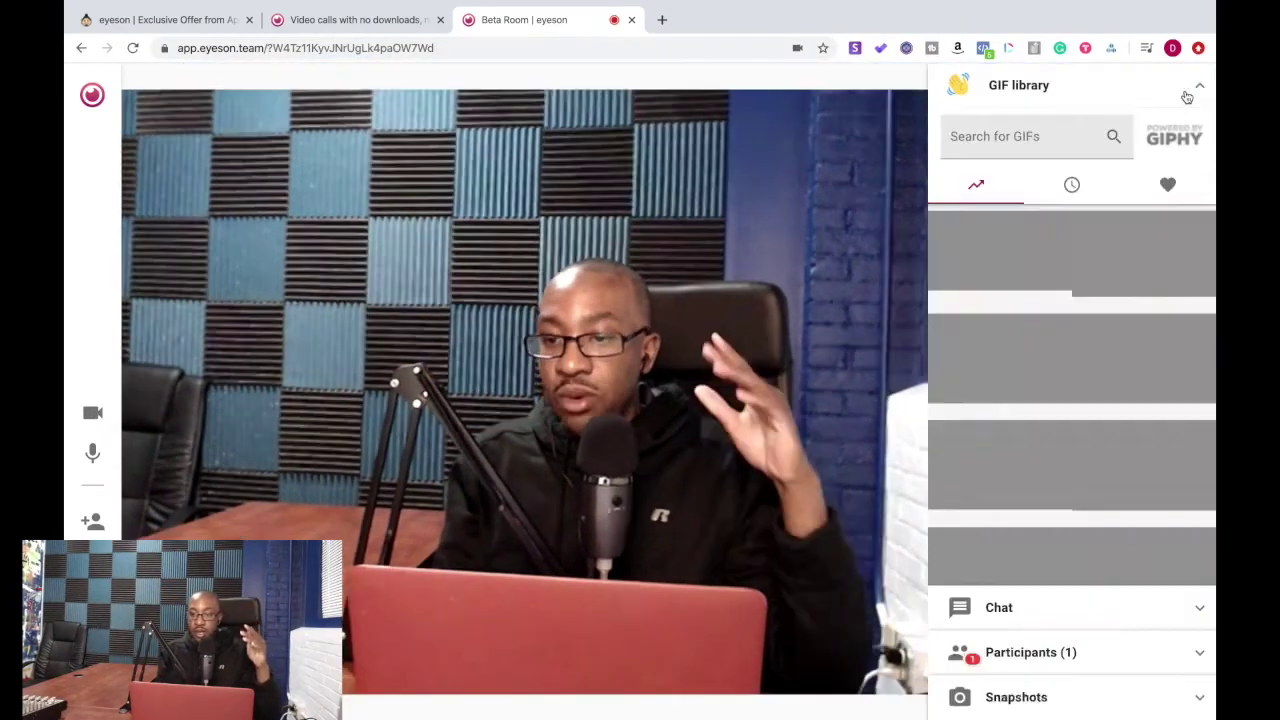
Search the GIF library for "kim crying", choose two of the GIFs for the call, and close the library
{"action": "left_click", "coordinate": [1028, 139]}
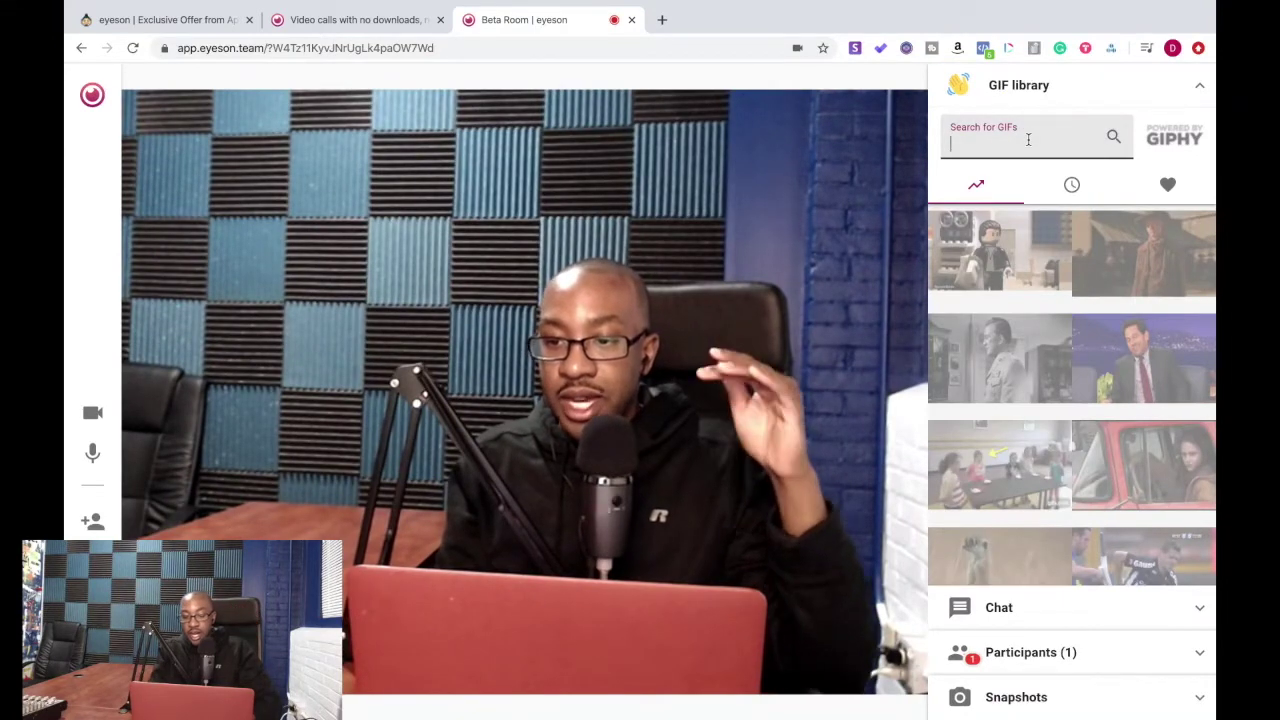
{"action": "type", "text": "kim"}
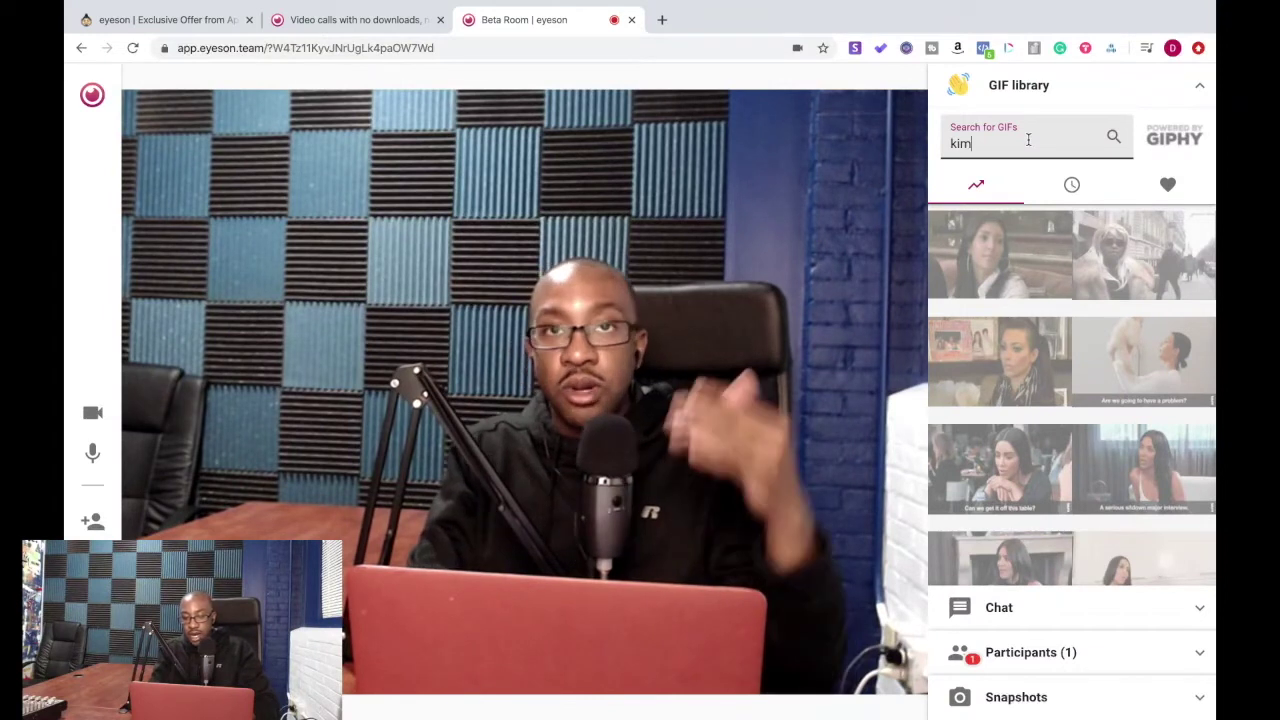
{"action": "type", "text": " crying"}
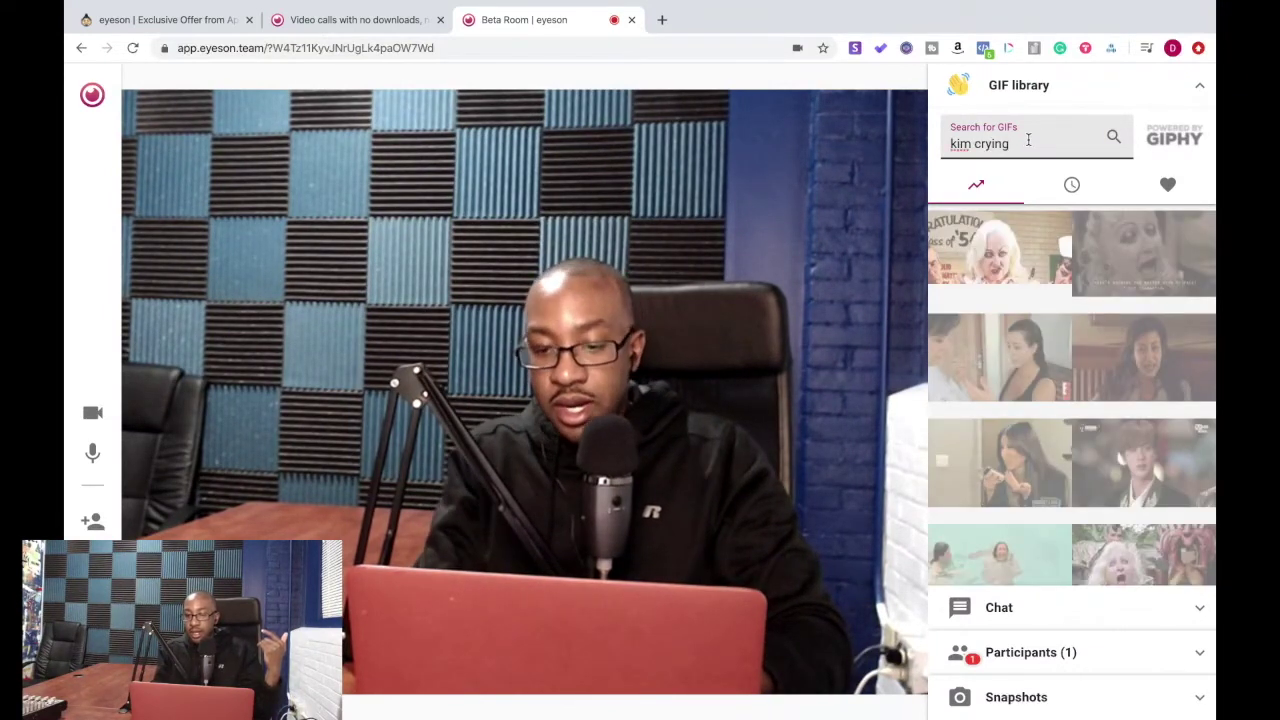
{"action": "left_click", "coordinate": [1129, 343]}
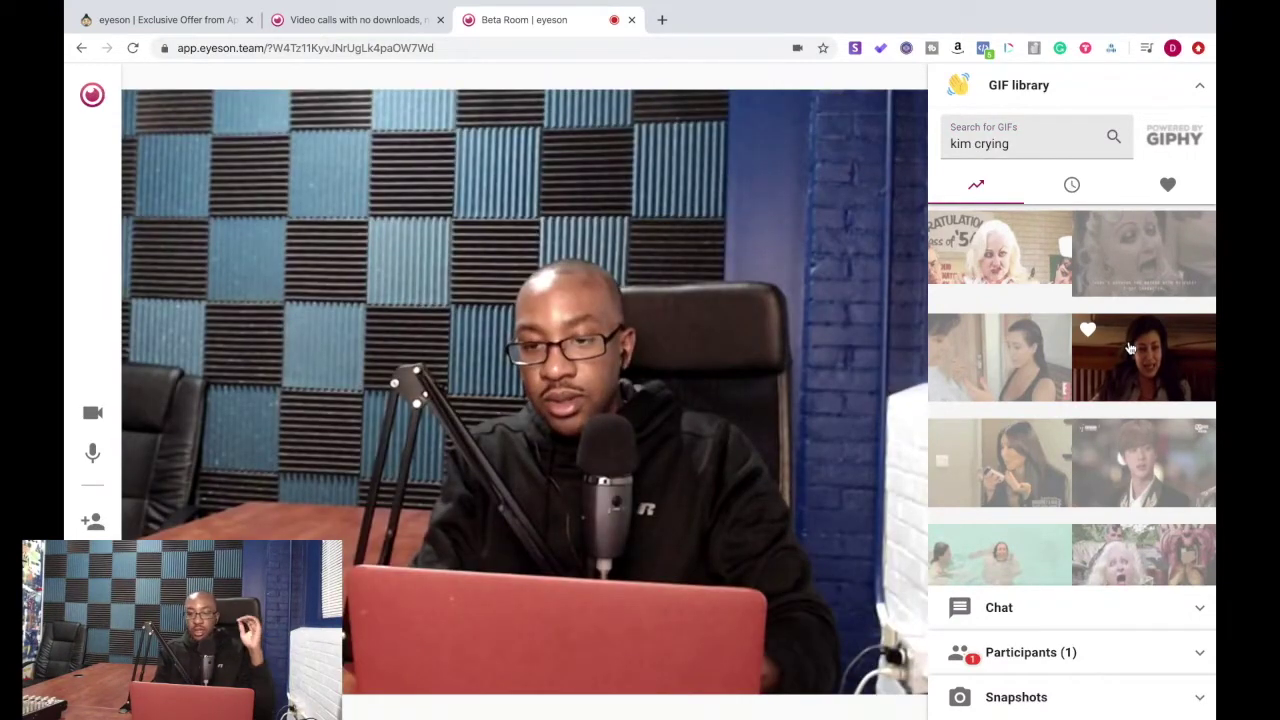
{"action": "left_click", "coordinate": [997, 452]}
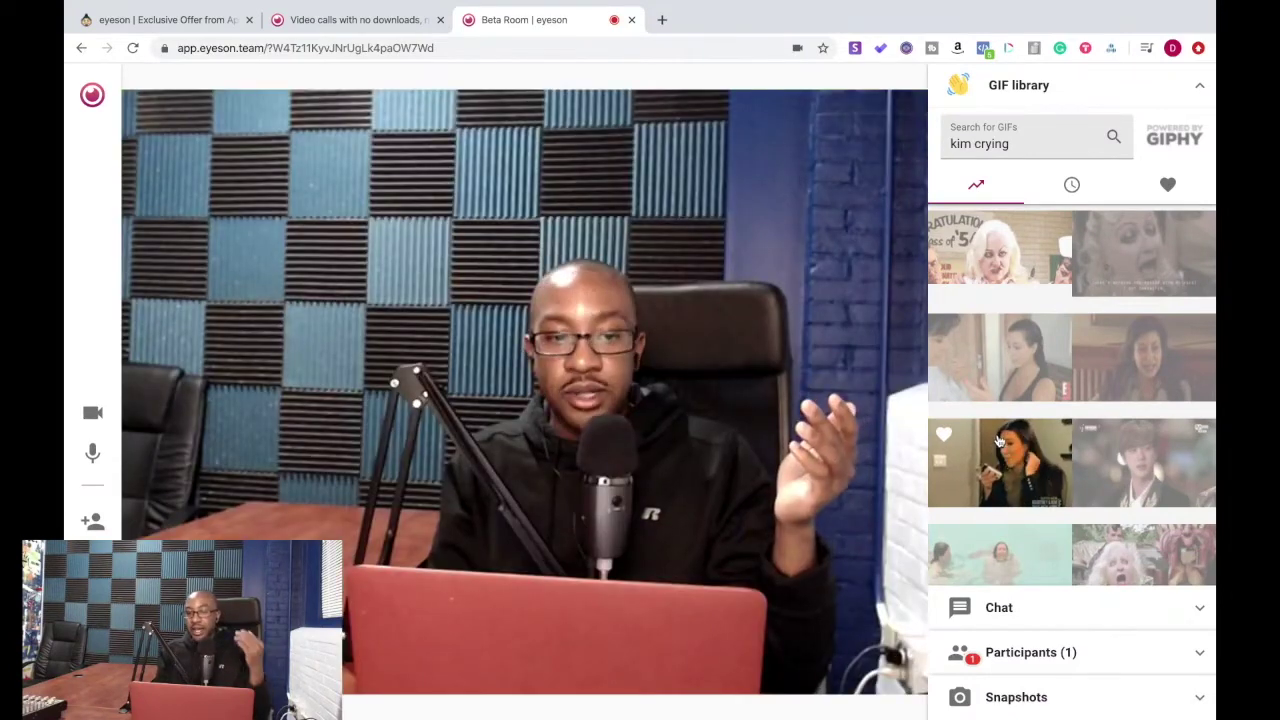
{"action": "left_click", "coordinate": [1200, 89]}
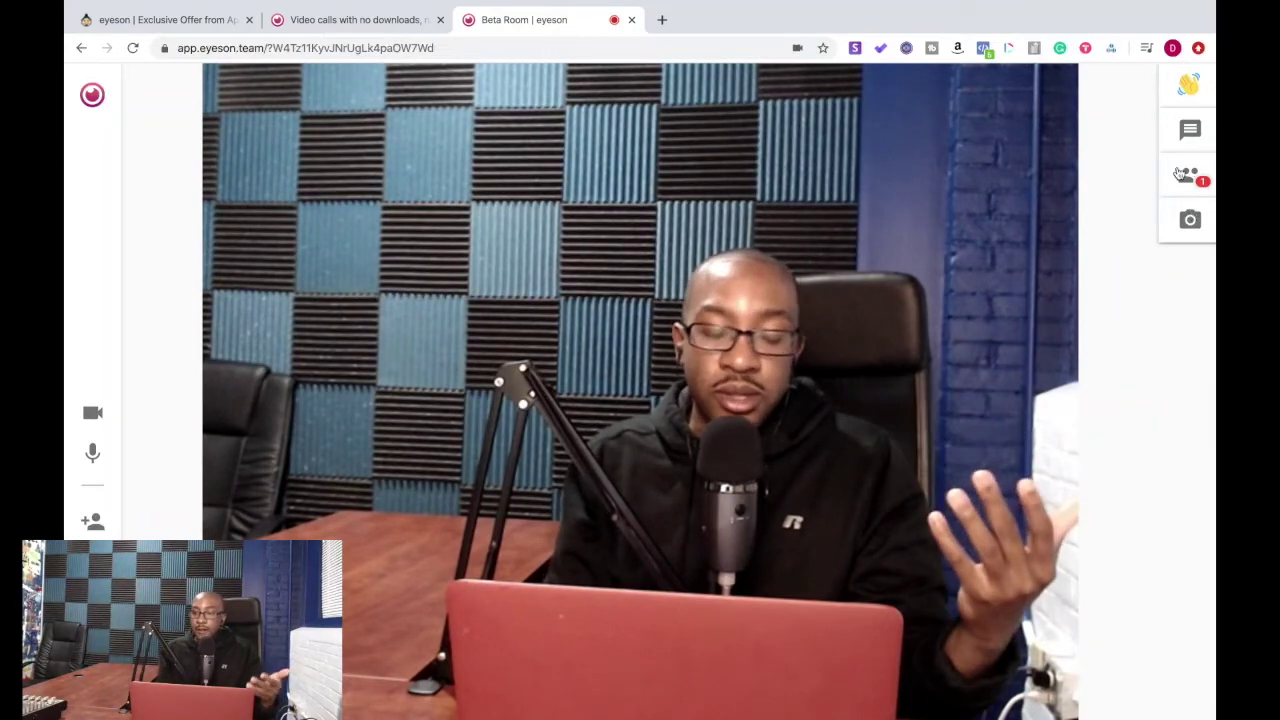
Look at the call's chat and take a new snapshot of the meeting
{"action": "left_click", "coordinate": [1188, 134]}
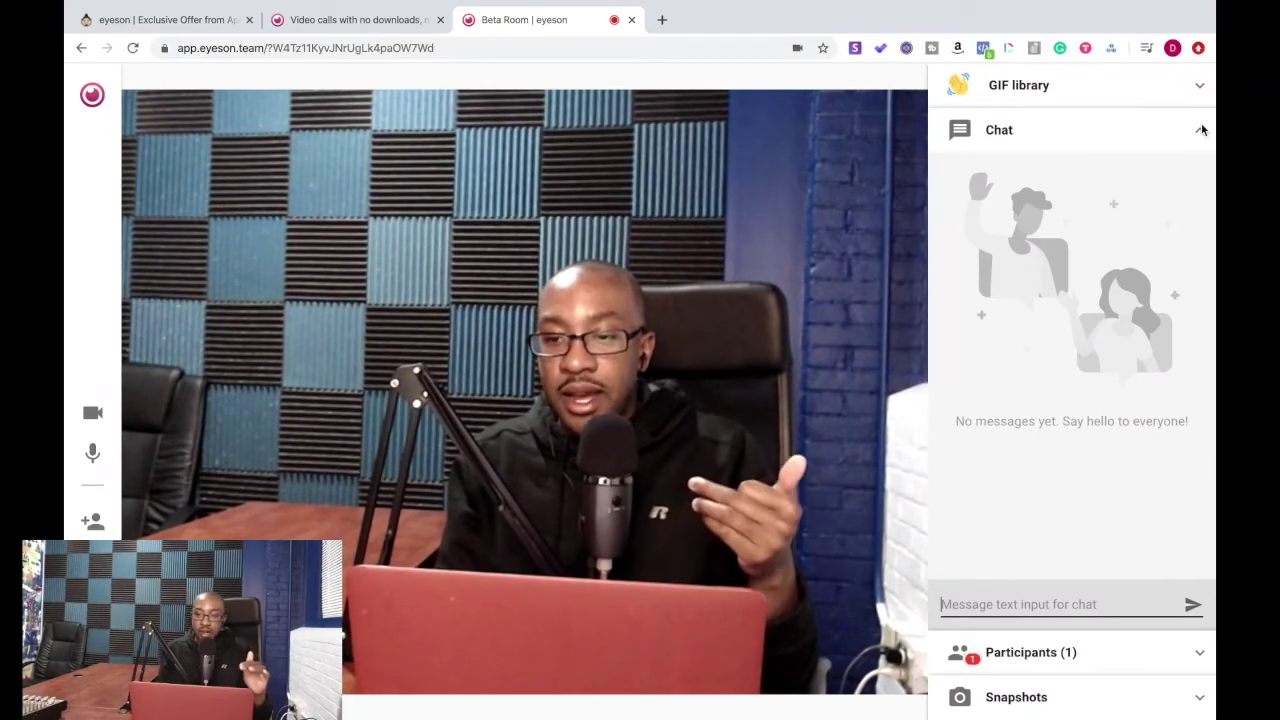
{"action": "left_click", "coordinate": [1201, 130]}
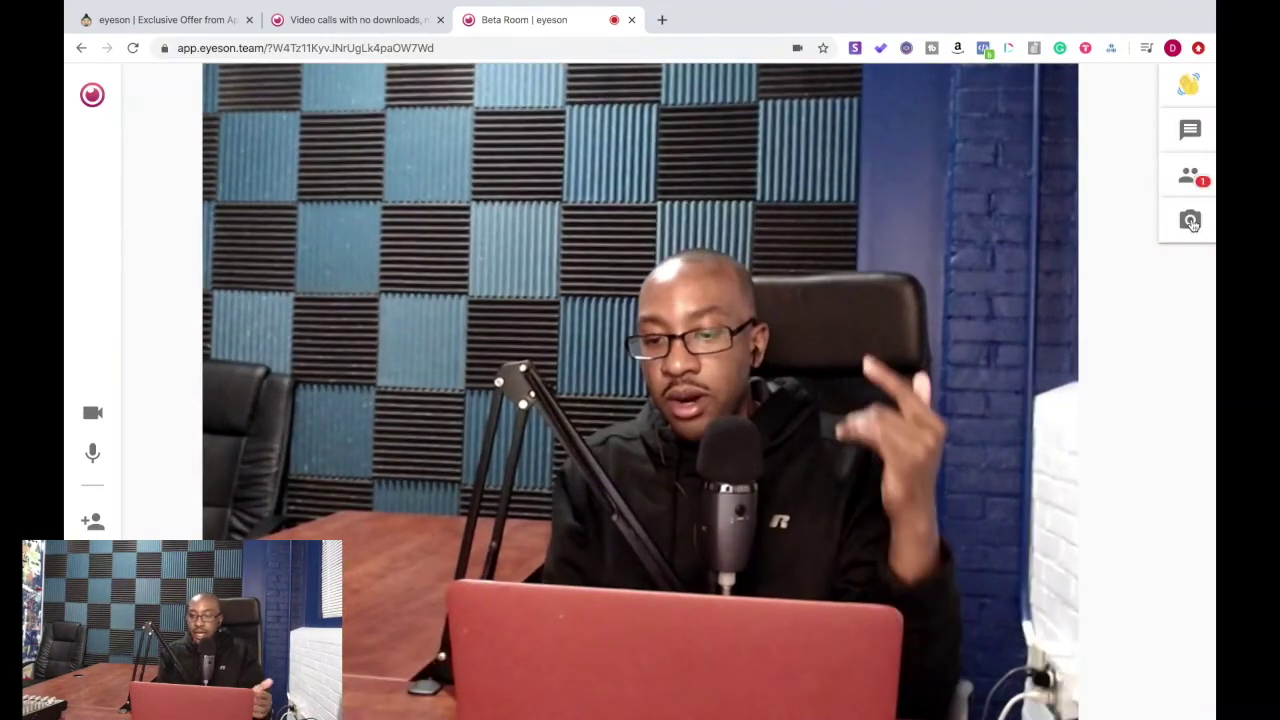
{"action": "left_click", "coordinate": [1190, 221]}
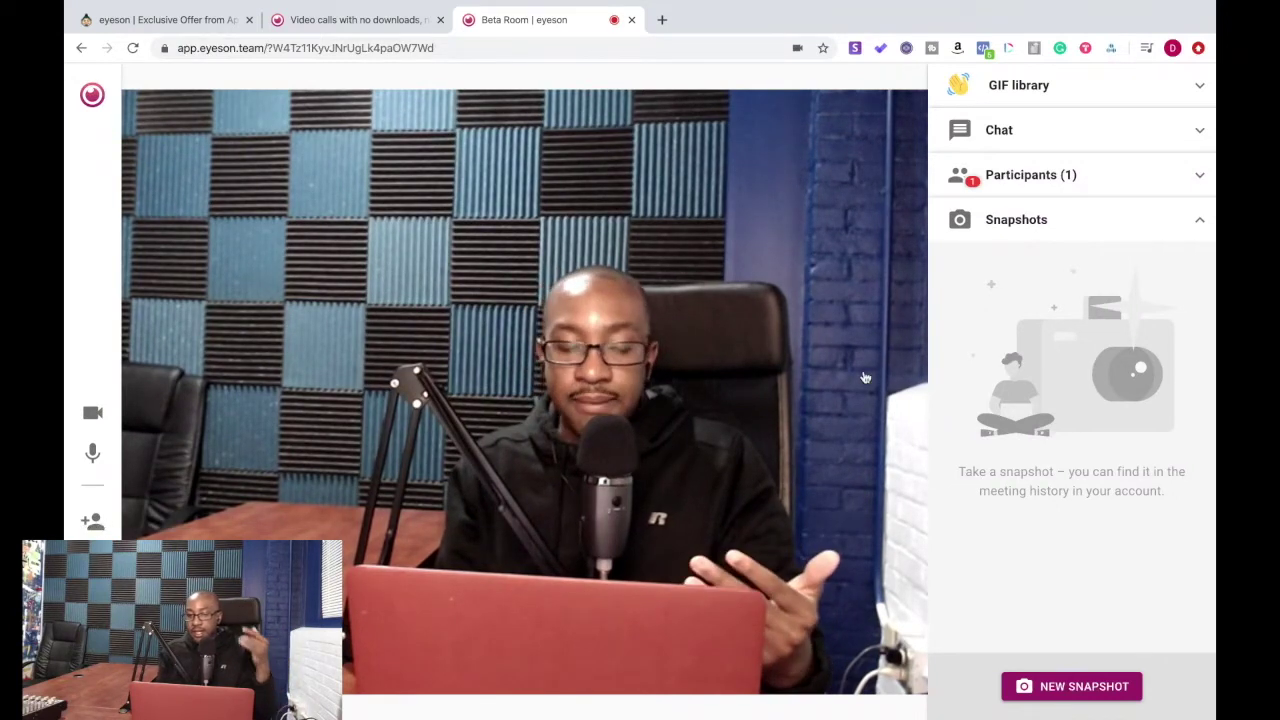
{"action": "left_click", "coordinate": [1118, 692]}
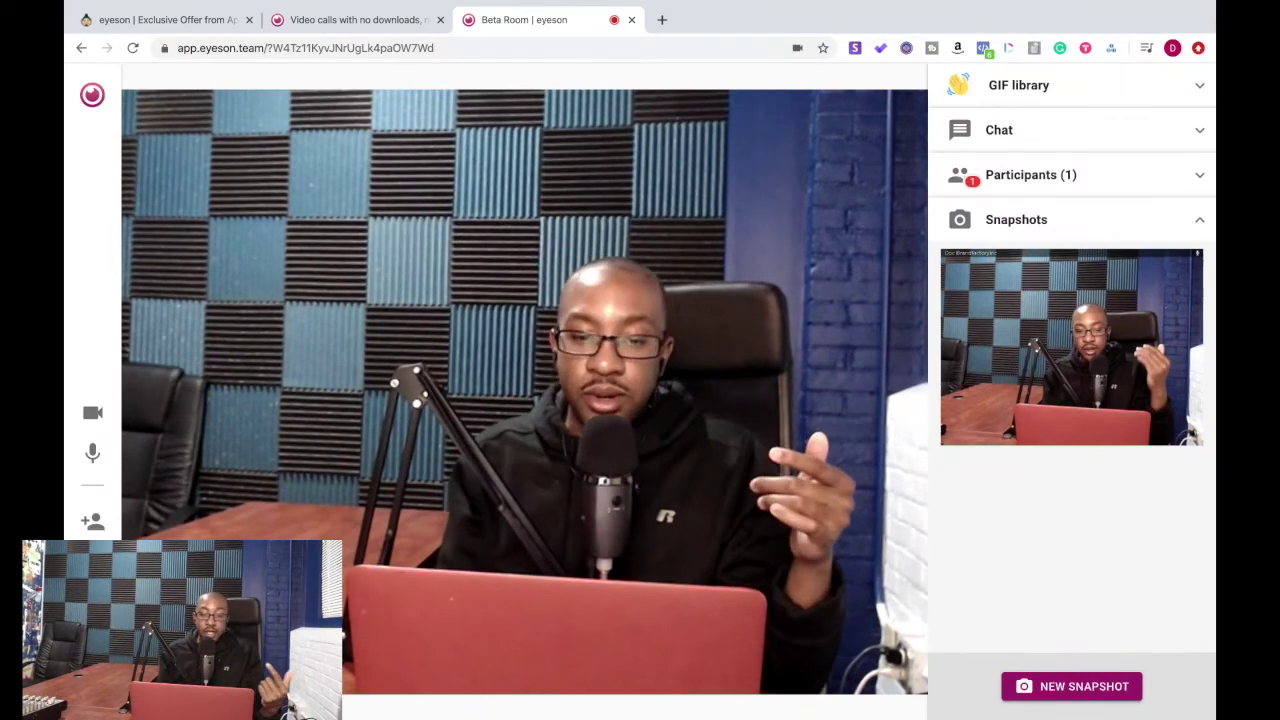
Upload the image "APPSUMO letters logo.png" from the Desktop as a call presentation and start presenting it
{"action": "left_click", "coordinate": [92, 561]}
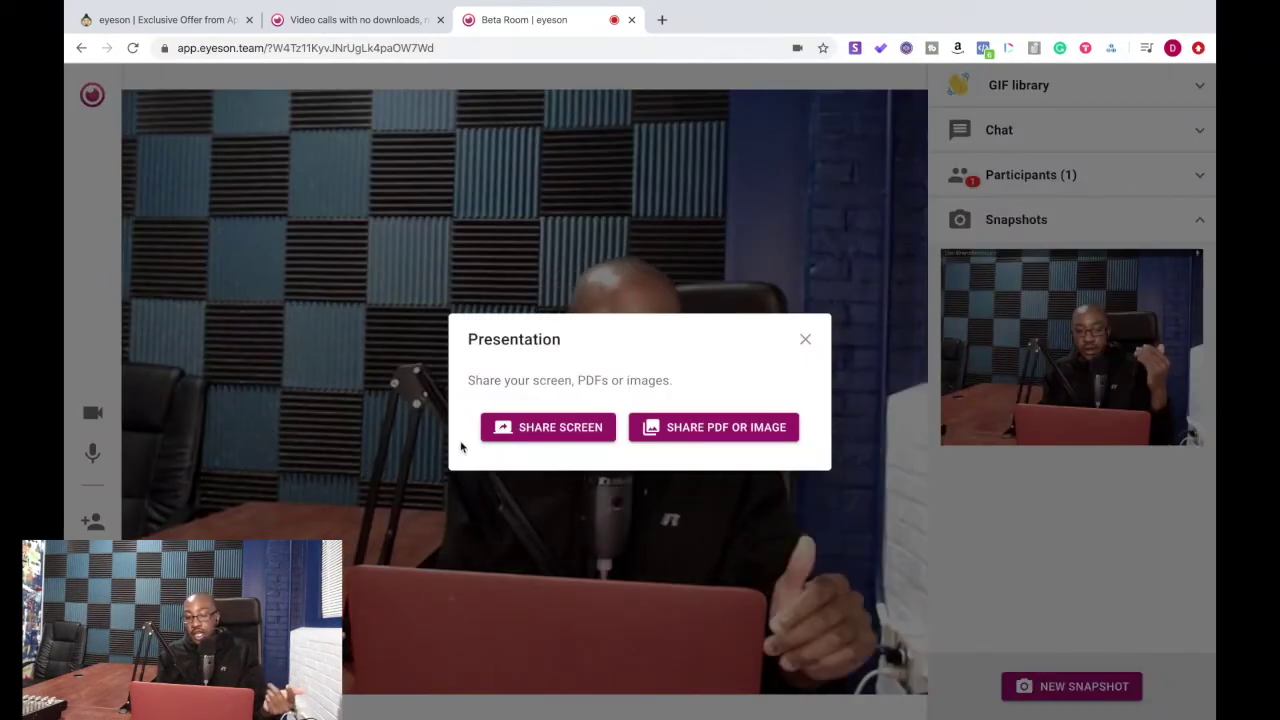
{"action": "left_click", "coordinate": [686, 421]}
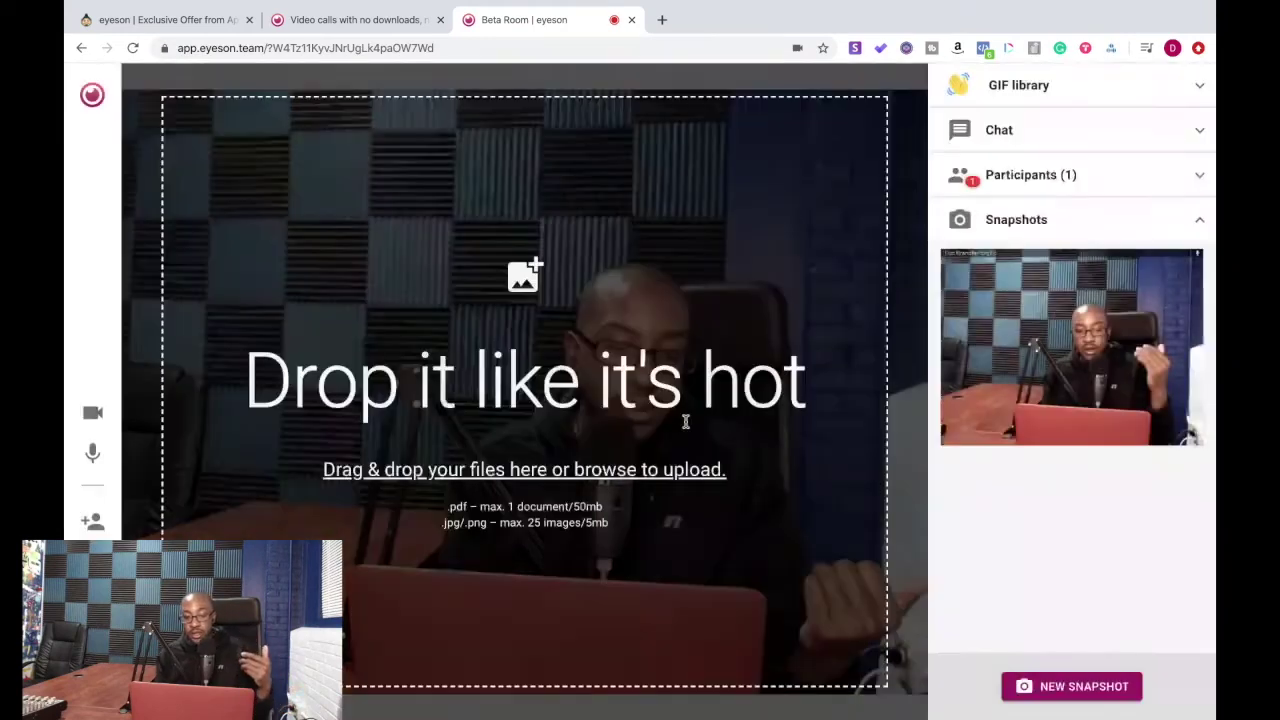
{"action": "left_click", "coordinate": [661, 477]}
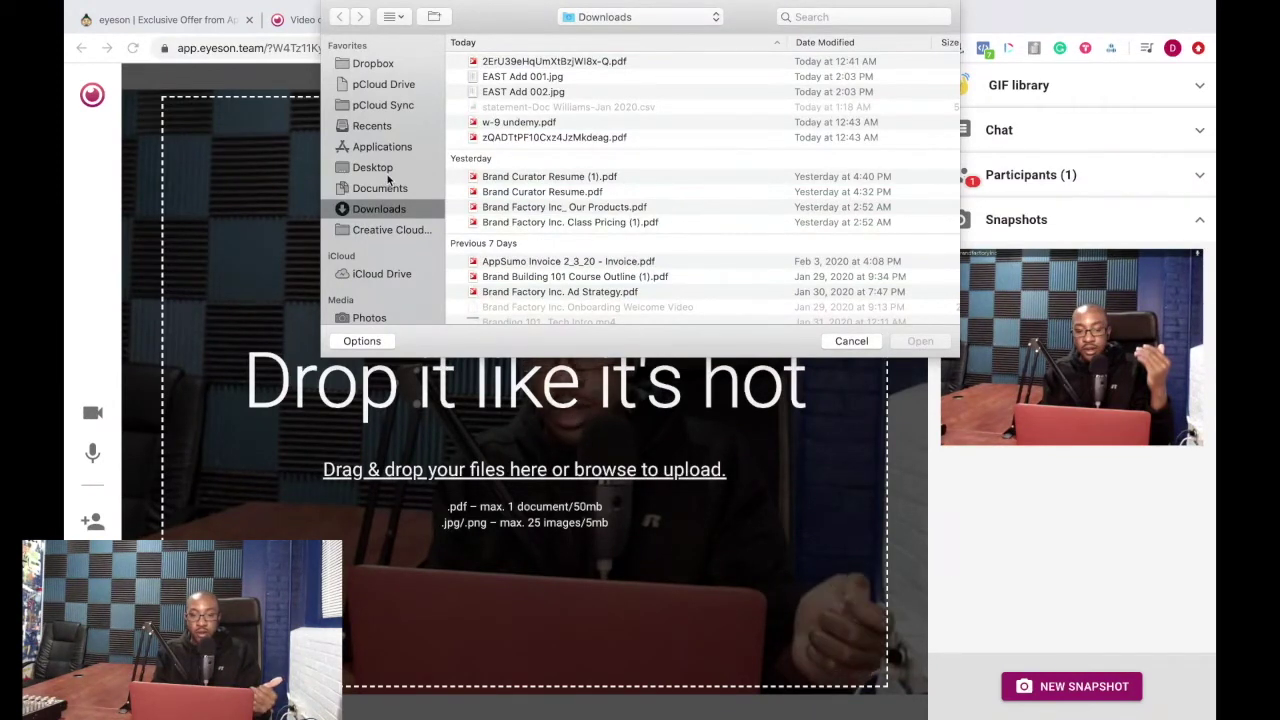
{"action": "left_click", "coordinate": [398, 170]}
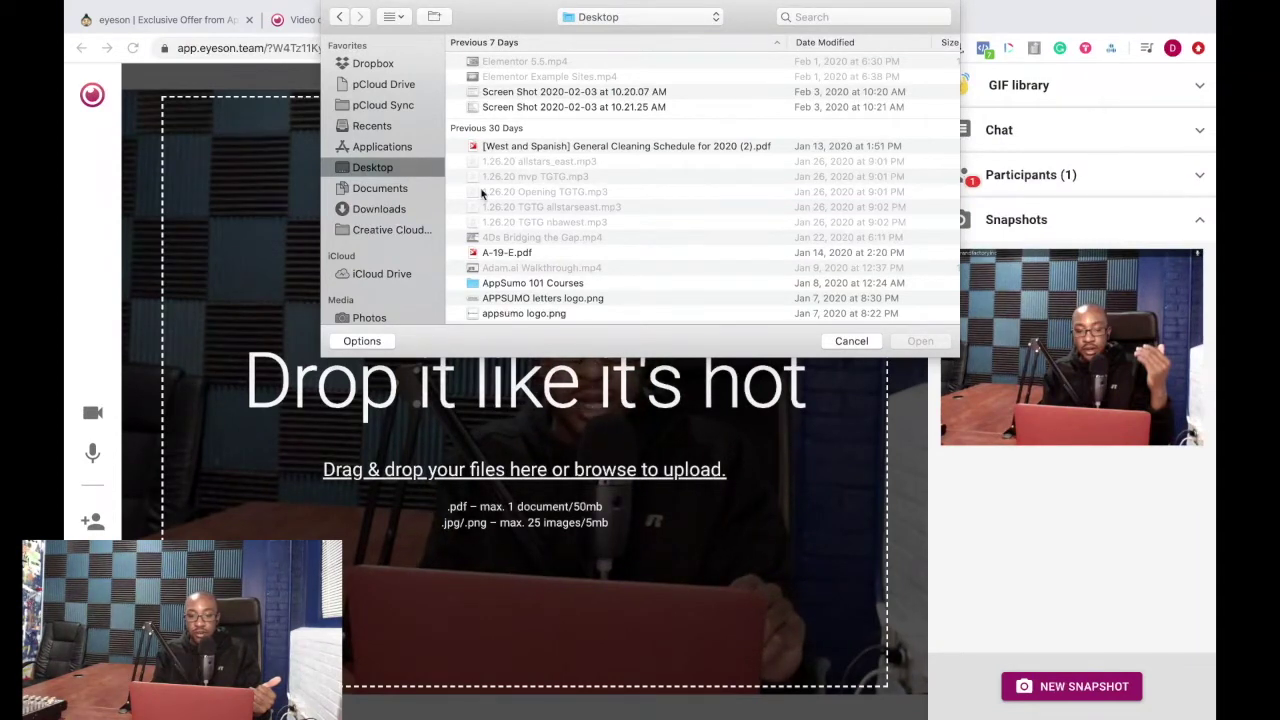
{"action": "scroll", "coordinate": [490, 205], "scroll_direction": "down", "scroll_amount": 3}
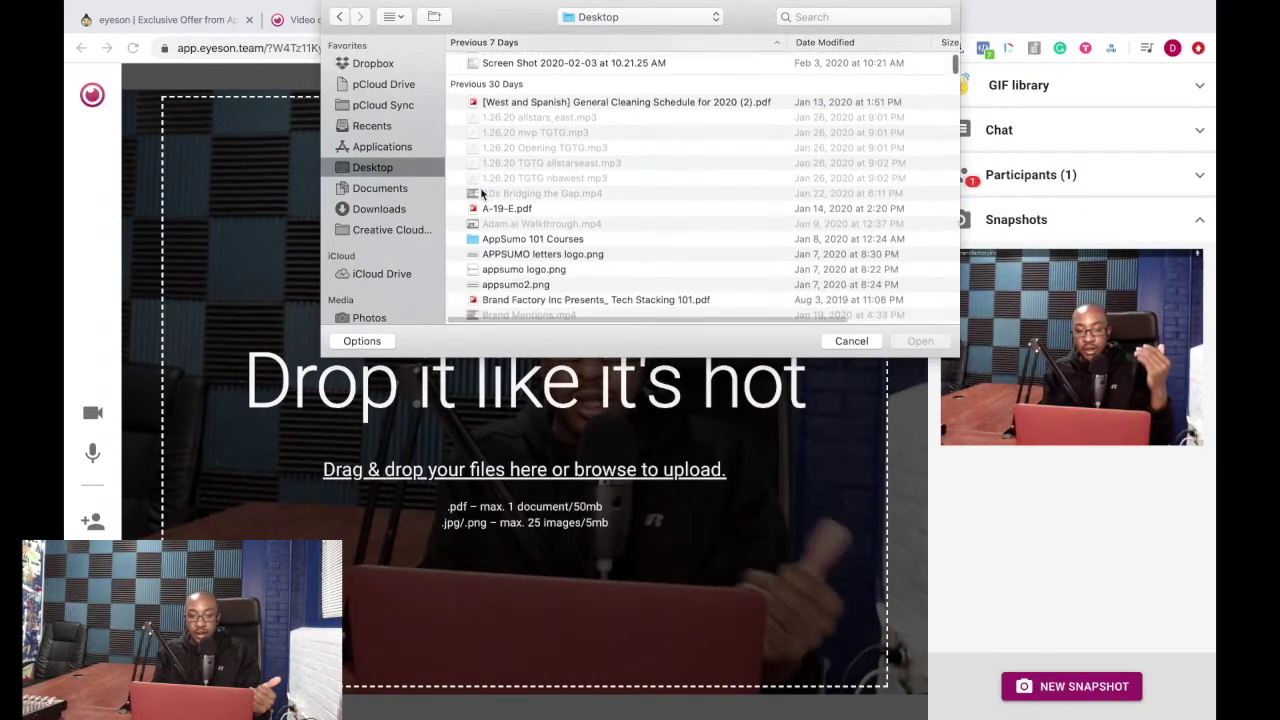
{"action": "left_click", "coordinate": [524, 271]}
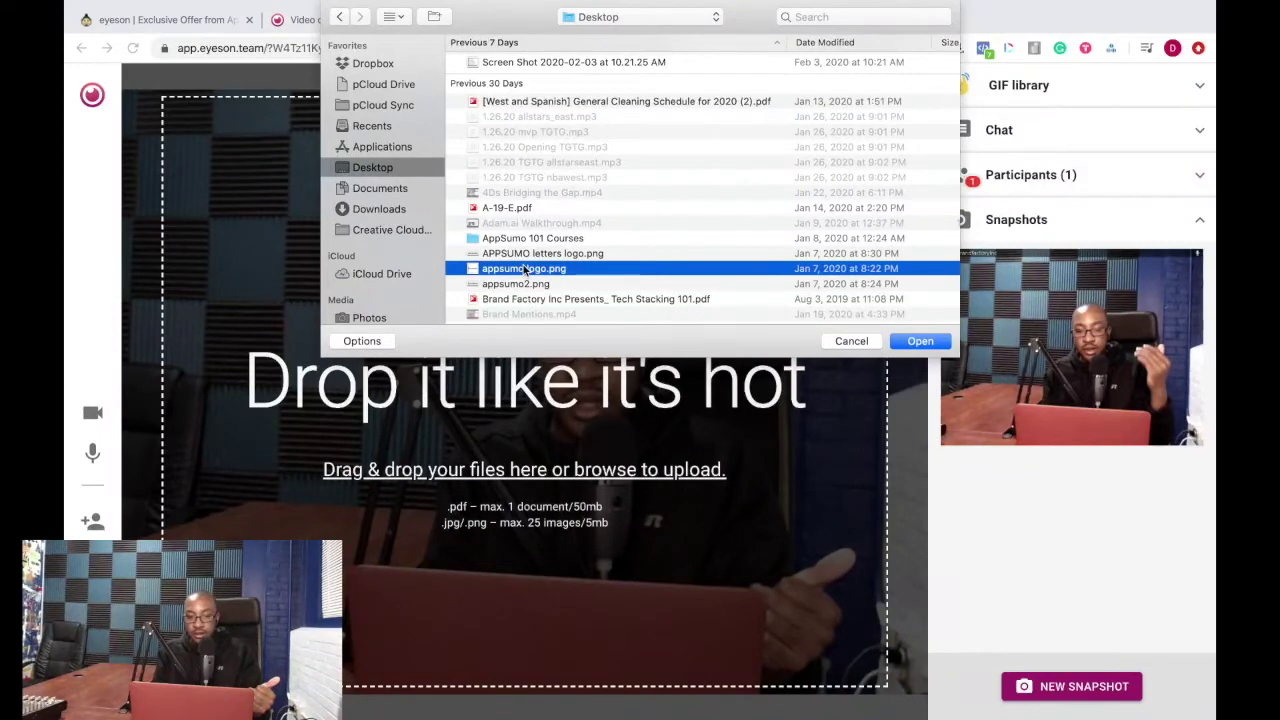
{"action": "double_click", "coordinate": [524, 269]}
{"action": "left_click", "coordinate": [556, 256]}
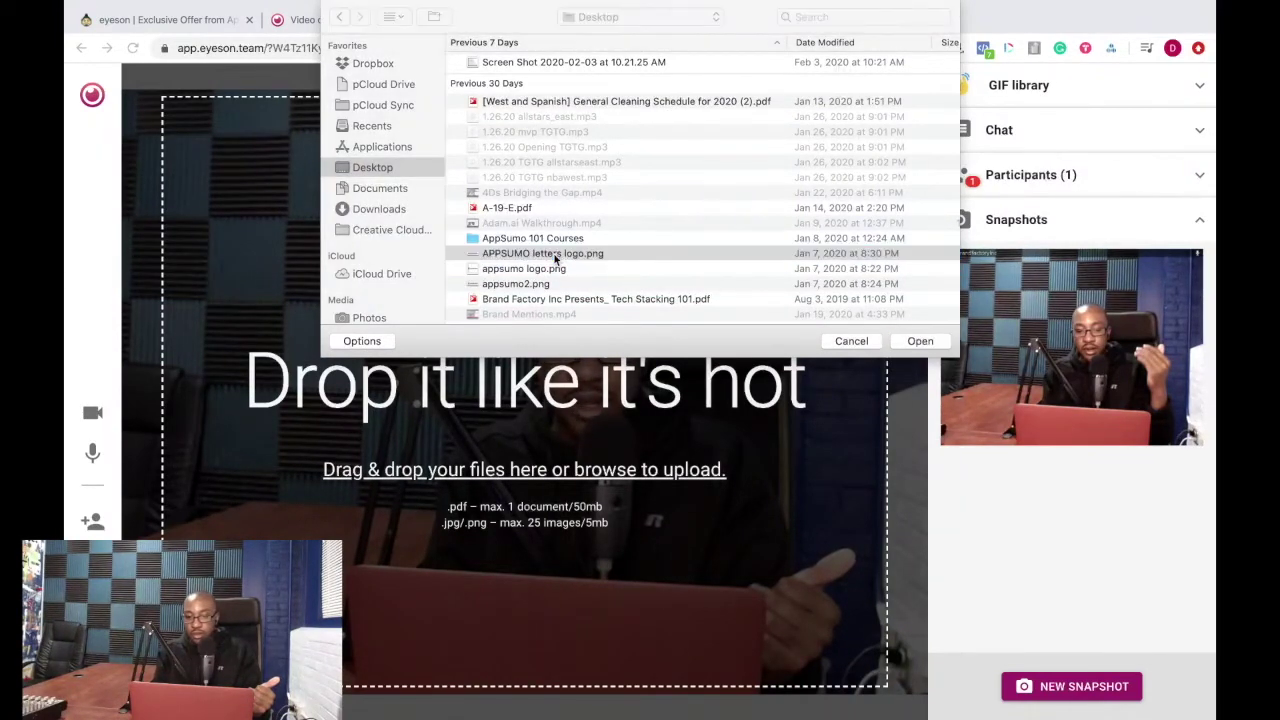
{"action": "left_click", "coordinate": [911, 344]}
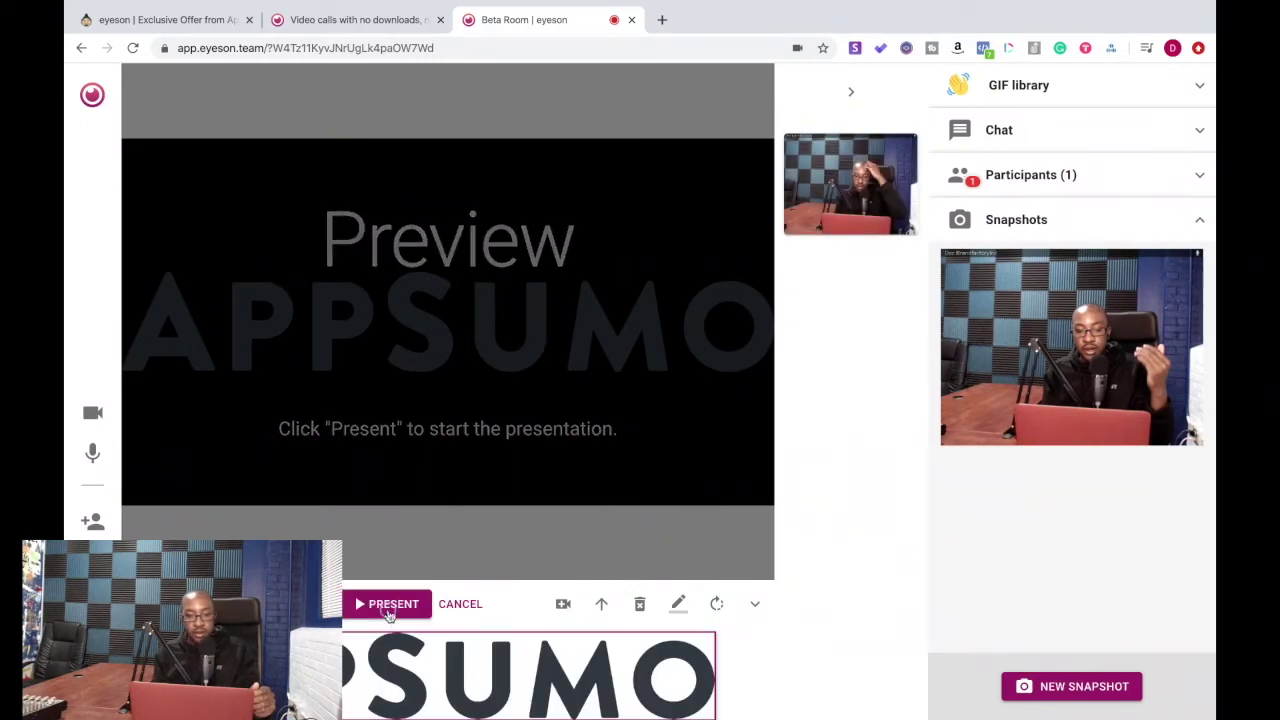
{"action": "left_click", "coordinate": [389, 612]}
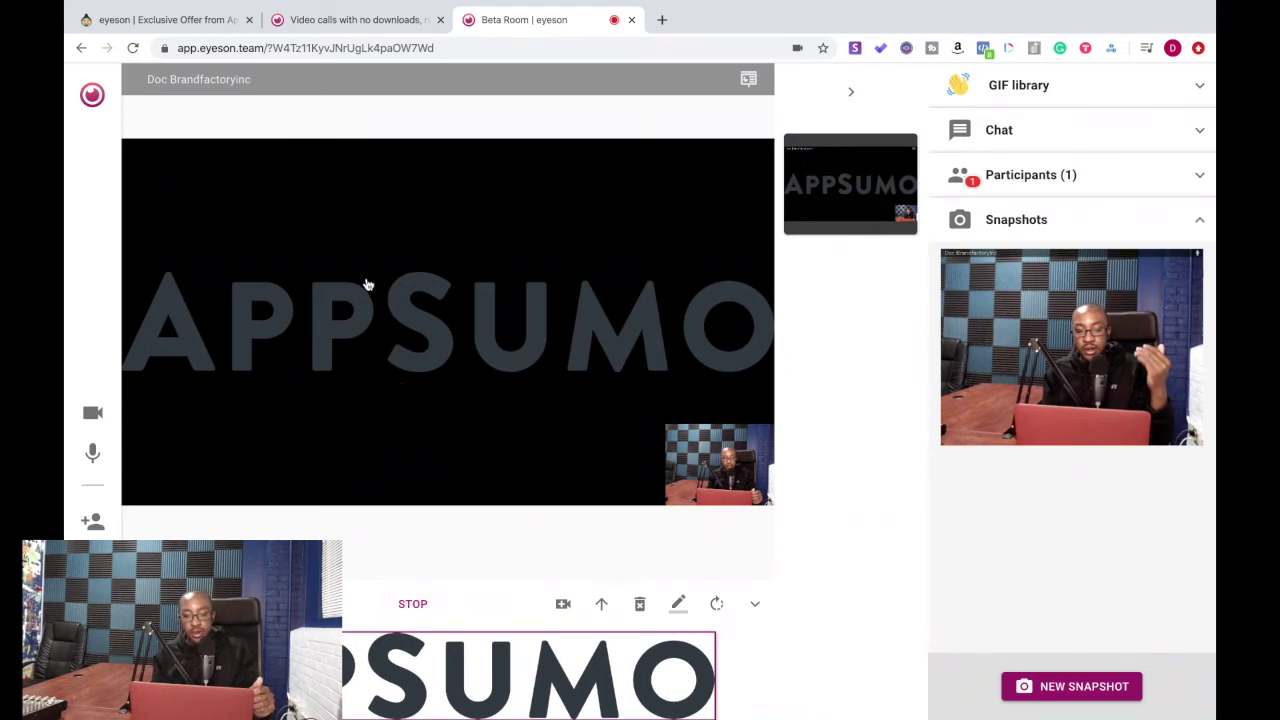
Scribble in red over the middle letters of the presented AppSumo logo, and stop the presentation
{"action": "left_click", "coordinate": [684, 608]}
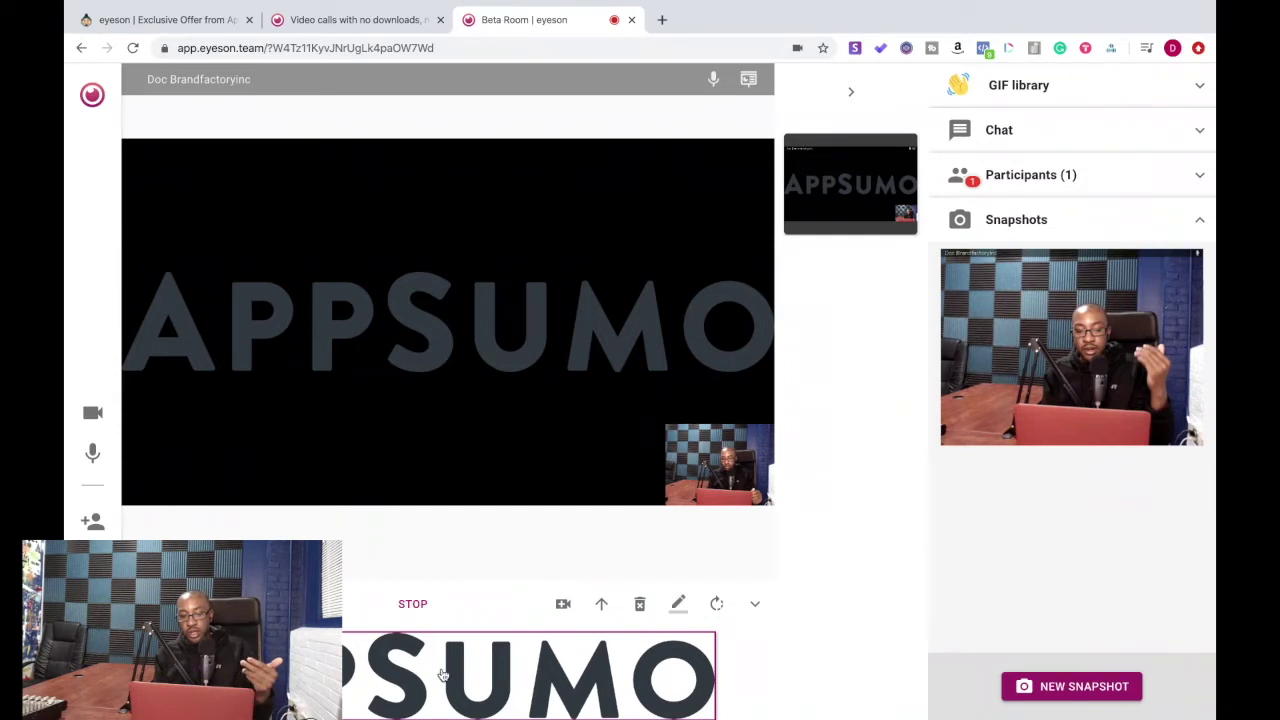
{"action": "left_click", "coordinate": [677, 604]}
{"action": "left_click", "coordinate": [605, 563]}
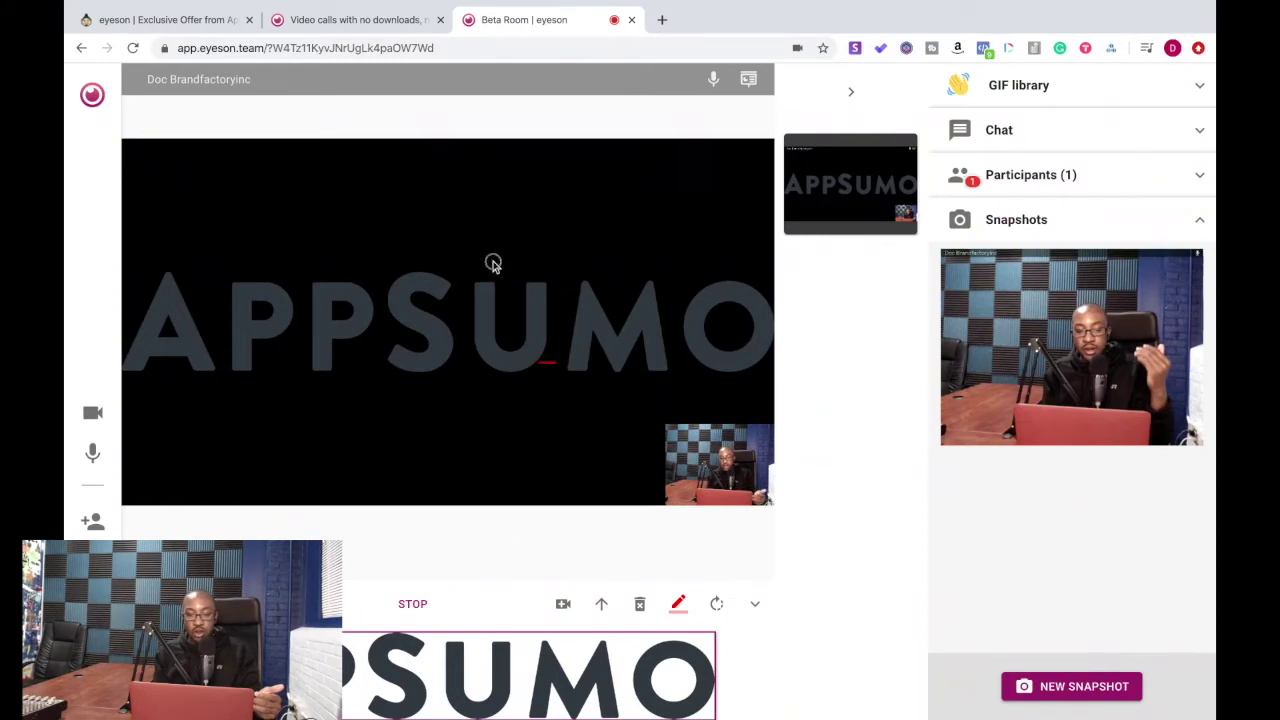
{"action": "left_click_drag", "start_coordinate": [404, 332], "coordinate": [412, 314]}
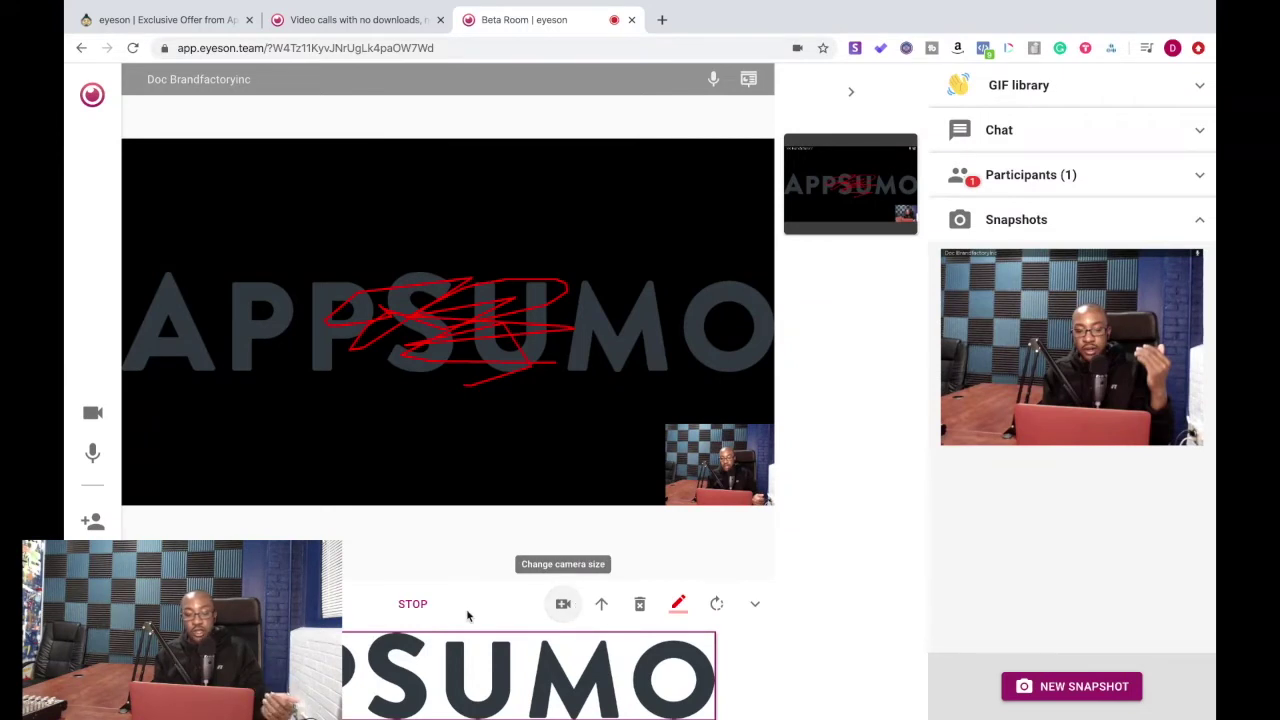
{"action": "left_click", "coordinate": [413, 606]}
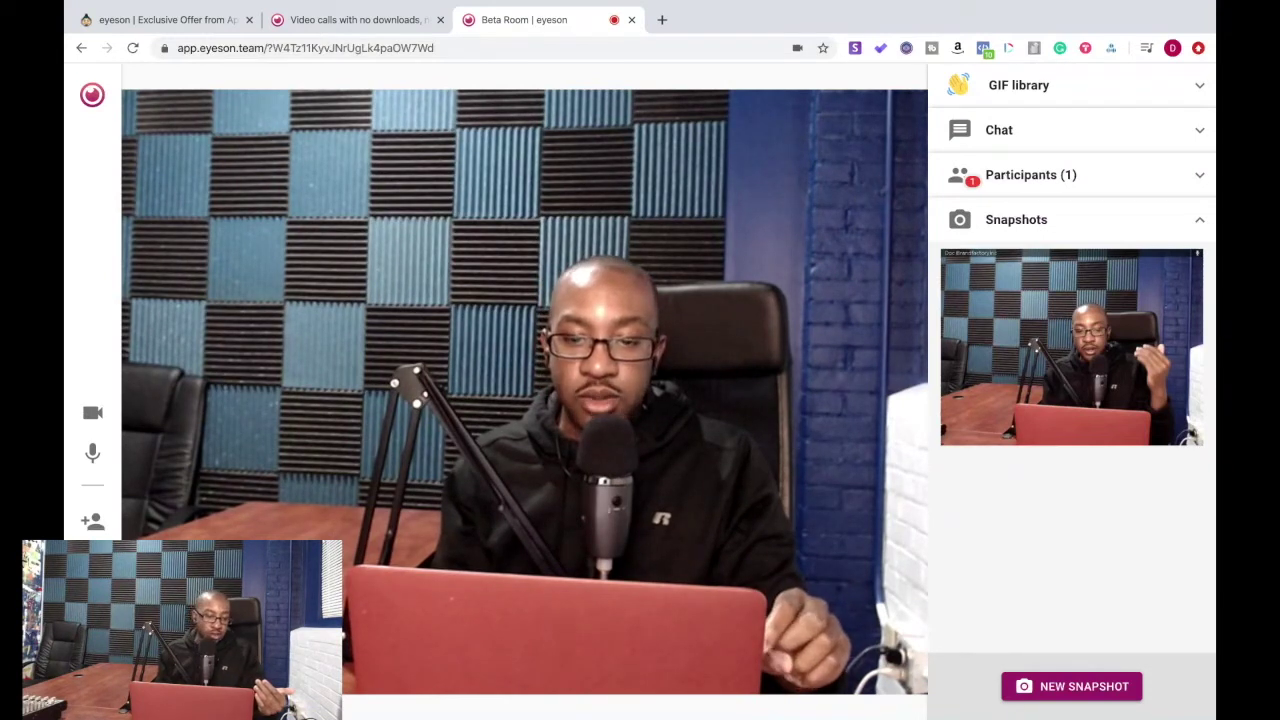
Look at the camera, microphone and output choices in the call's device settings, and close them without applying changes
{"action": "left_click", "coordinate": [92, 558]}
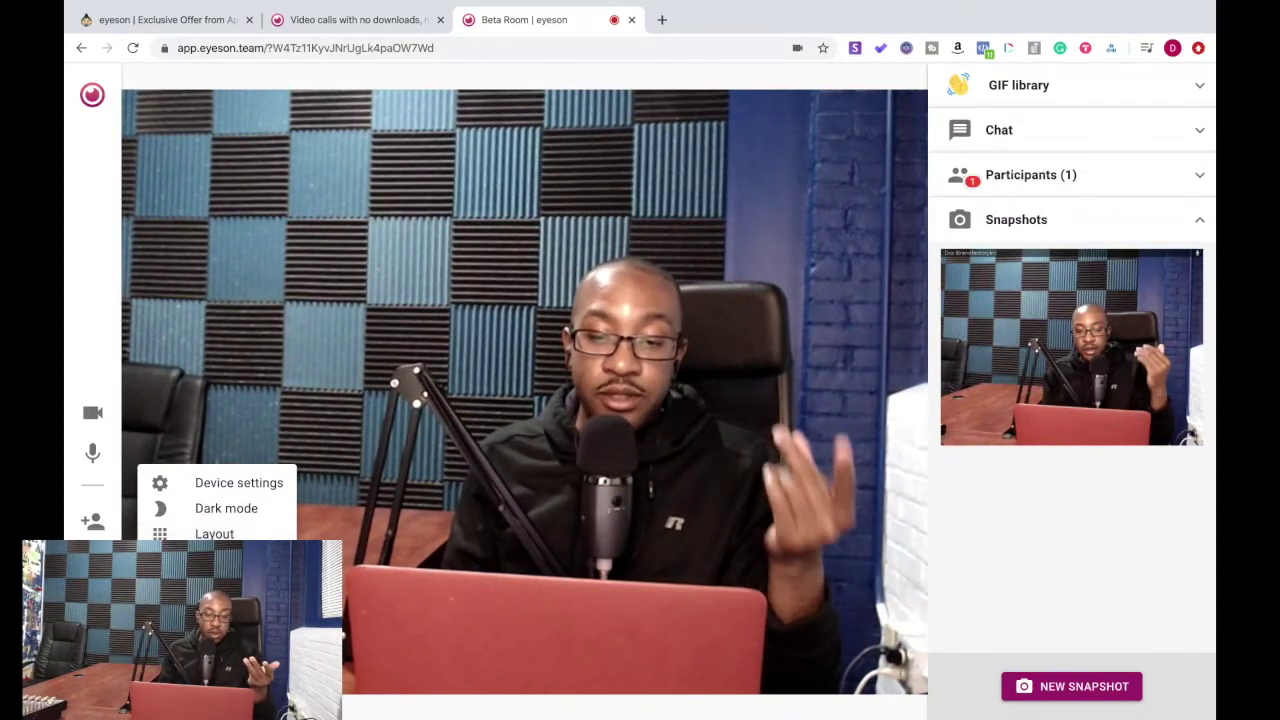
{"action": "left_click", "coordinate": [215, 486]}
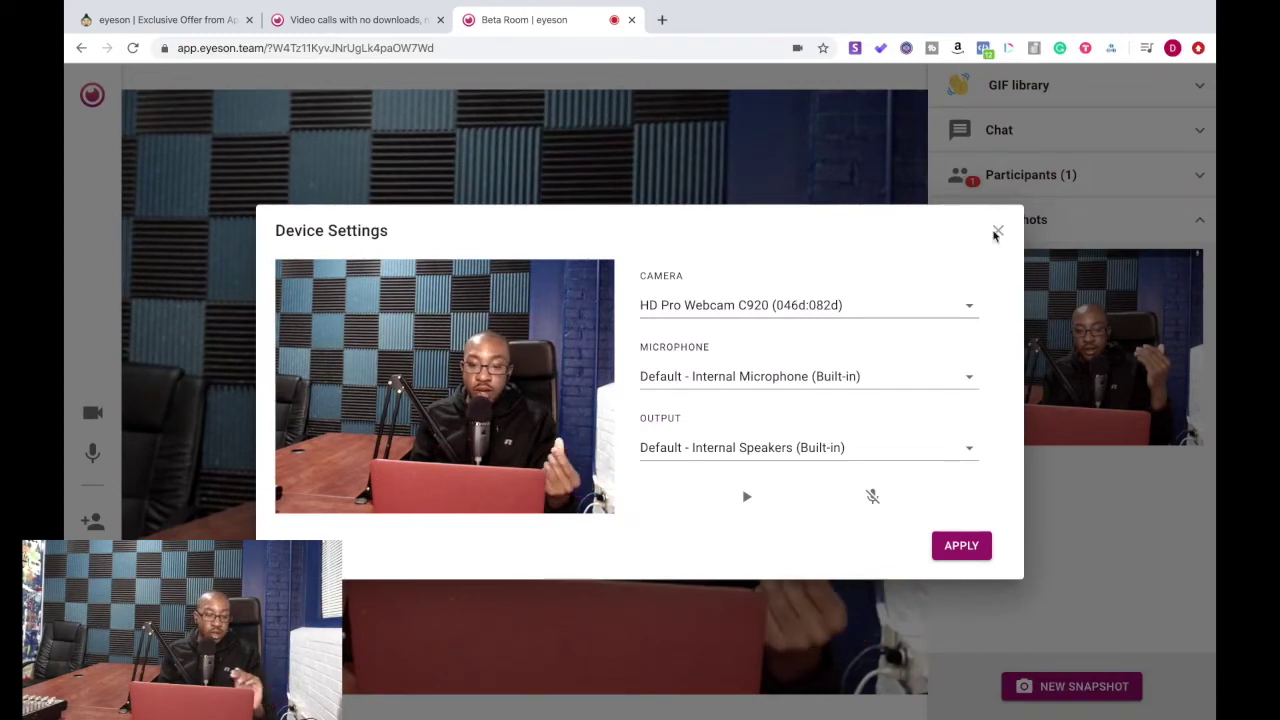
{"action": "left_click", "coordinate": [997, 232]}
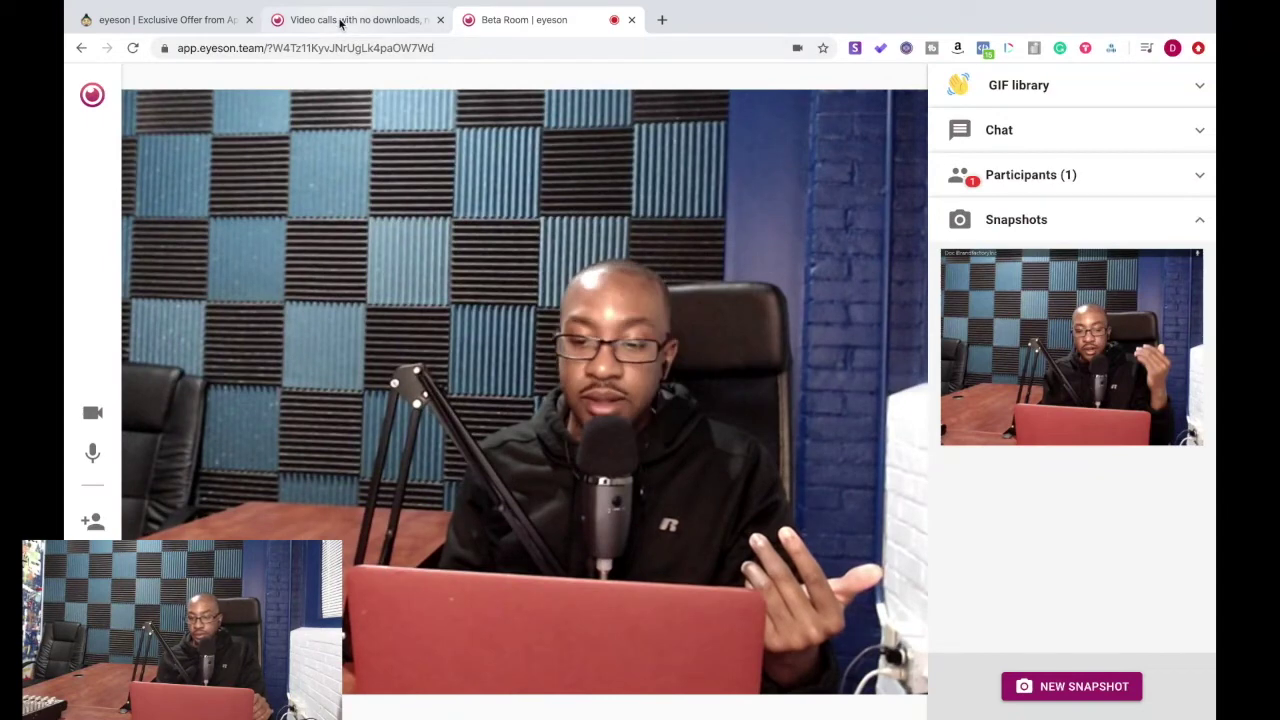
{"action": "left_click", "coordinate": [338, 20]}
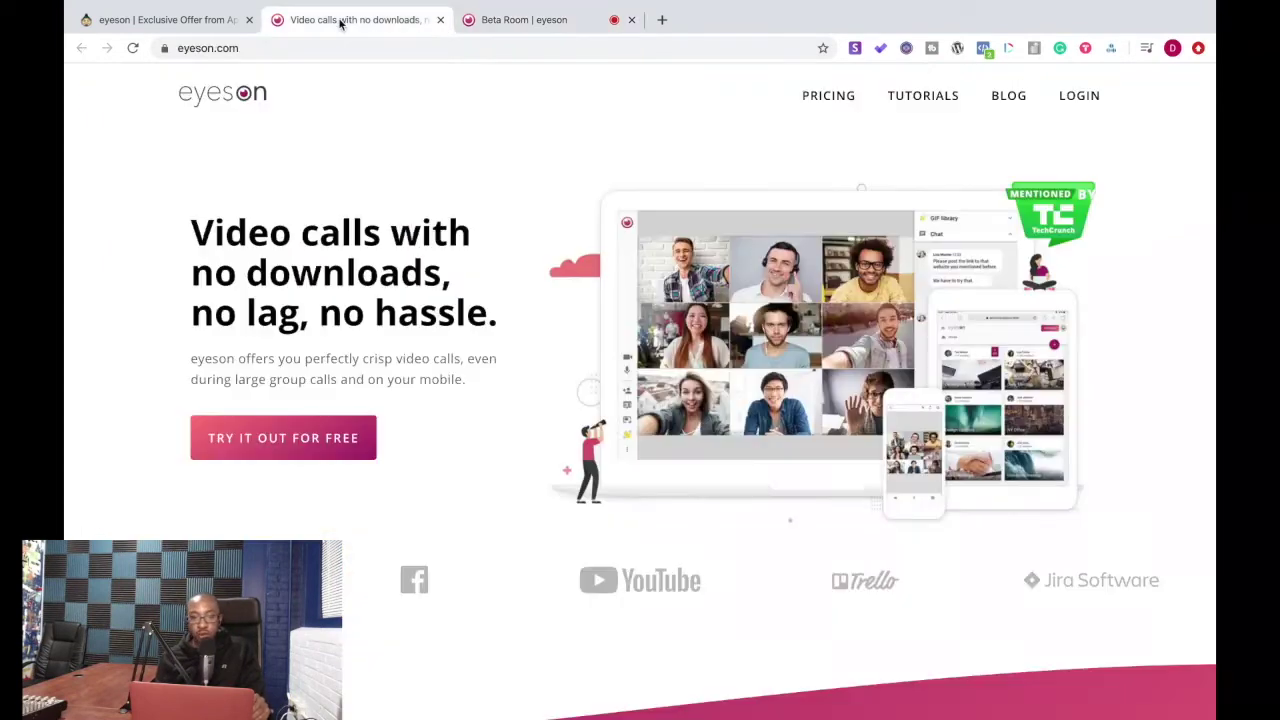
{"action": "left_click", "coordinate": [486, 20]}
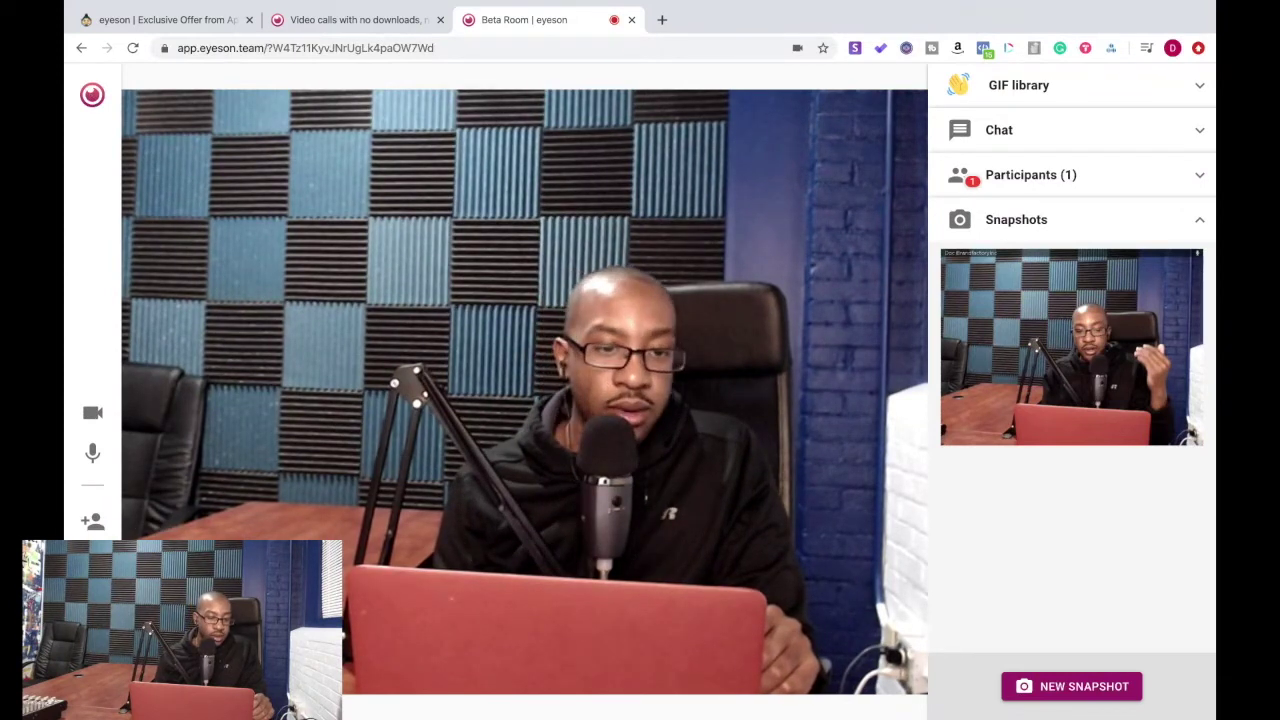
Leave the Beta Room call and cancel the feedback request
{"action": "left_click", "coordinate": [92, 560]}
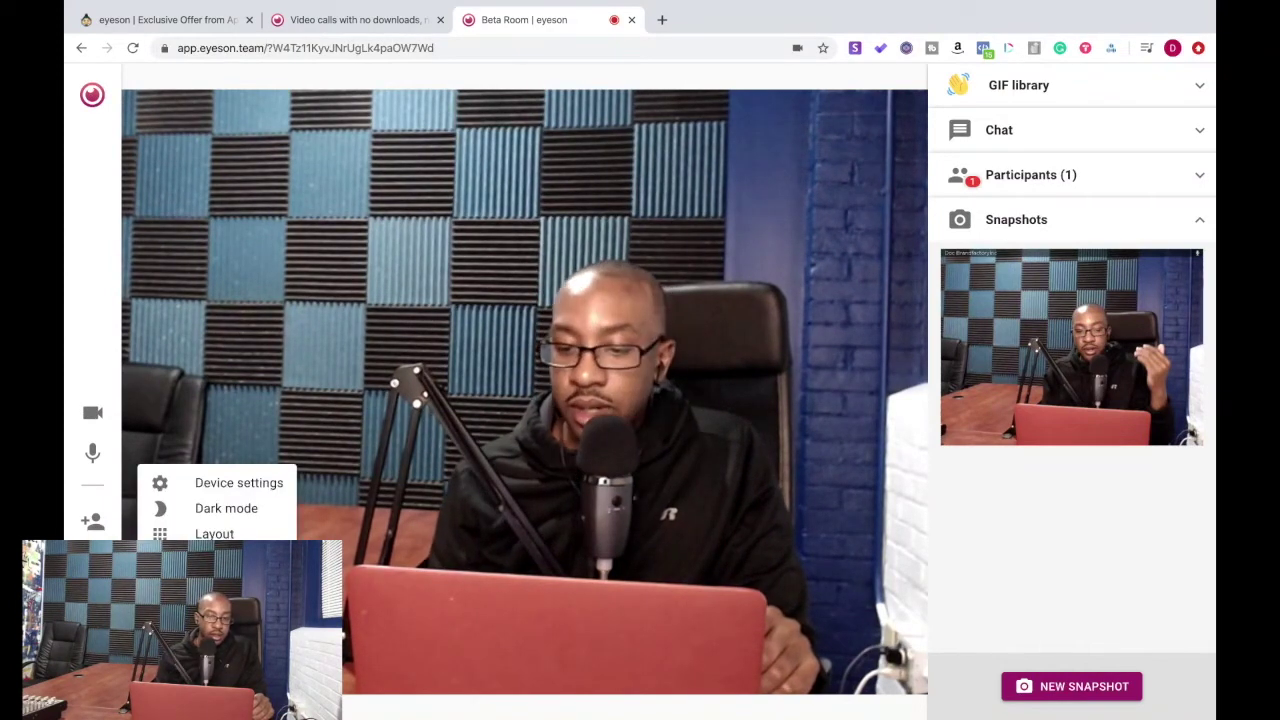
{"action": "left_click", "coordinate": [210, 585]}
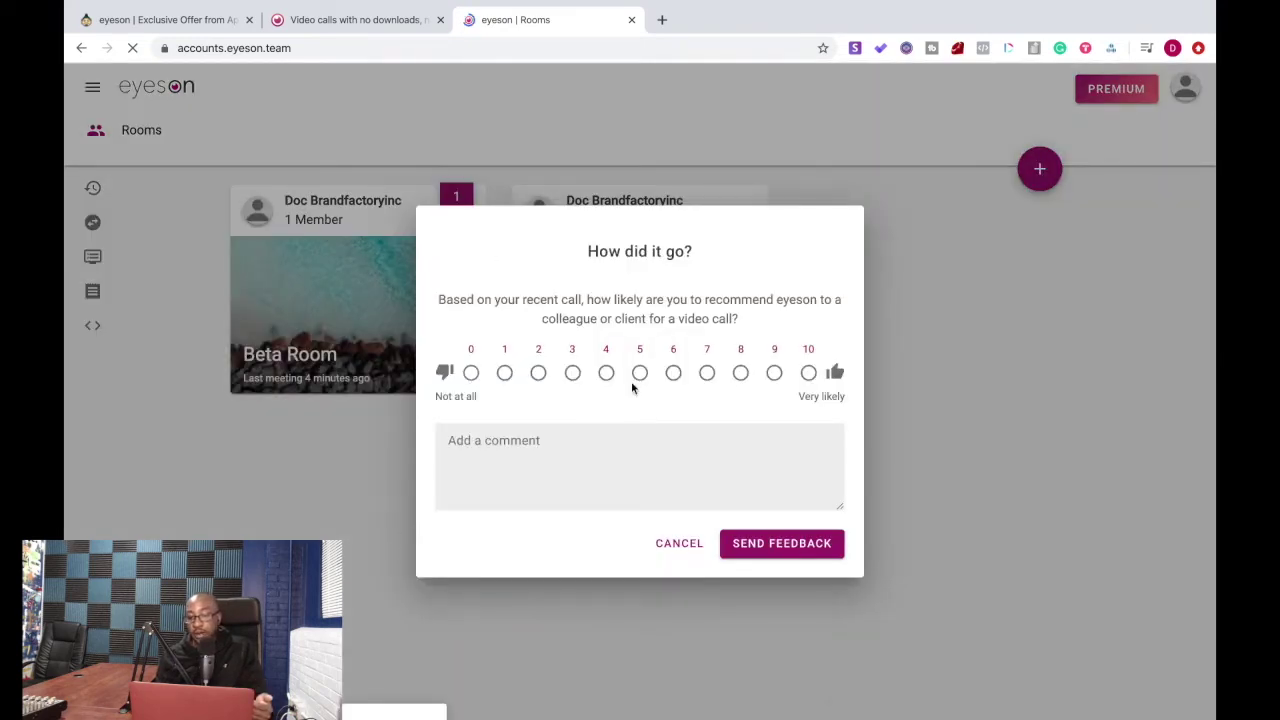
{"action": "left_click", "coordinate": [677, 543]}
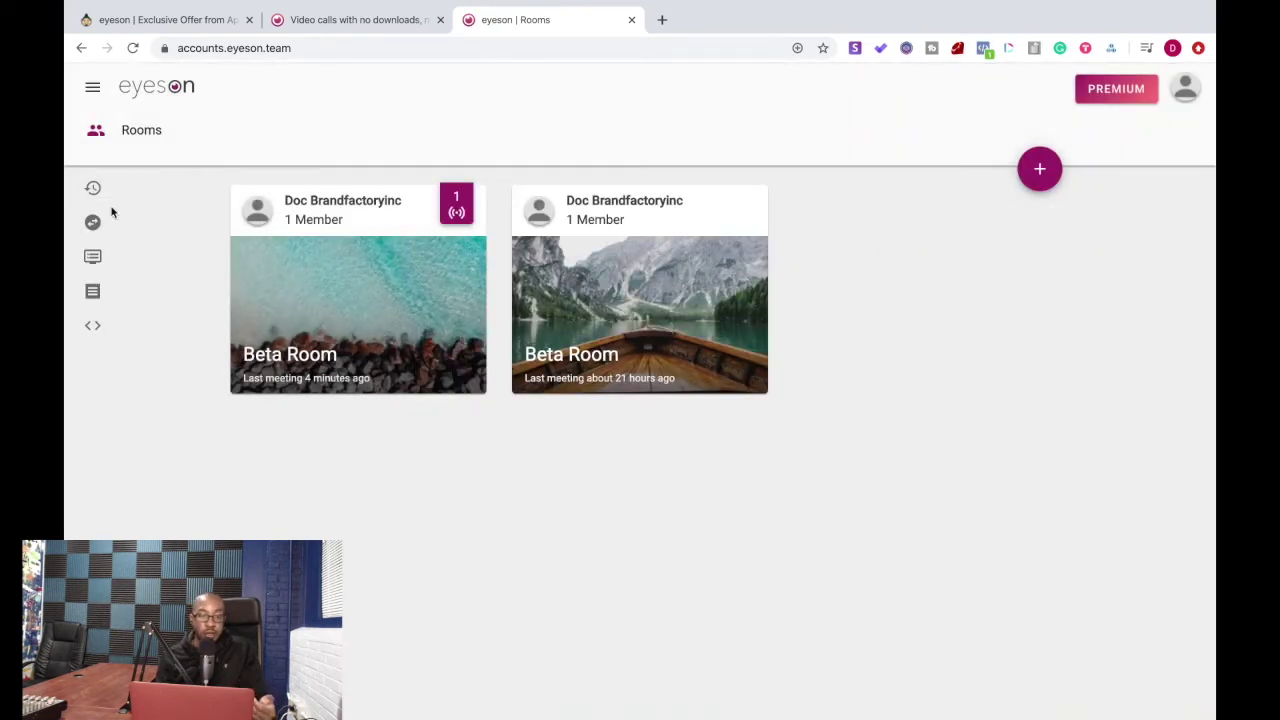
Examine the collaboration, storage, streaming and customer service integrations offered on the AppConnect page
{"action": "left_click", "coordinate": [92, 87]}
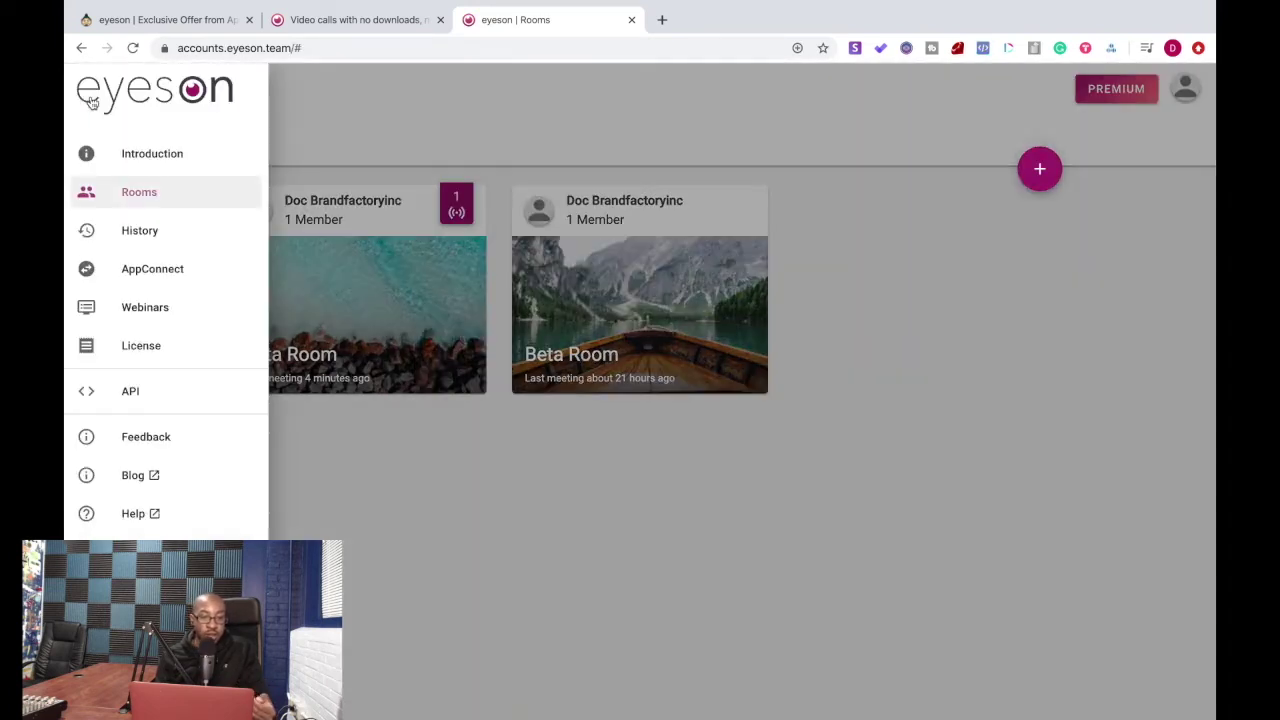
{"action": "left_click", "coordinate": [184, 282]}
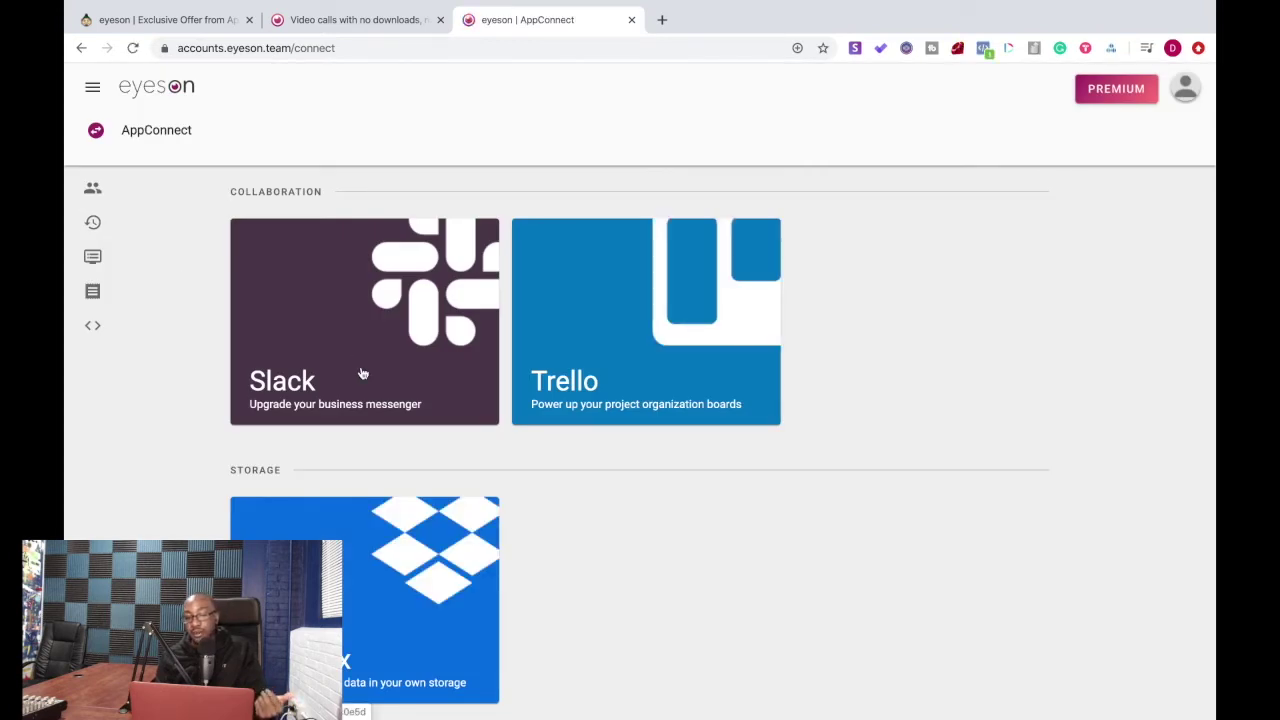
{"action": "scroll", "coordinate": [363, 373], "scroll_direction": "down", "scroll_amount": 6}
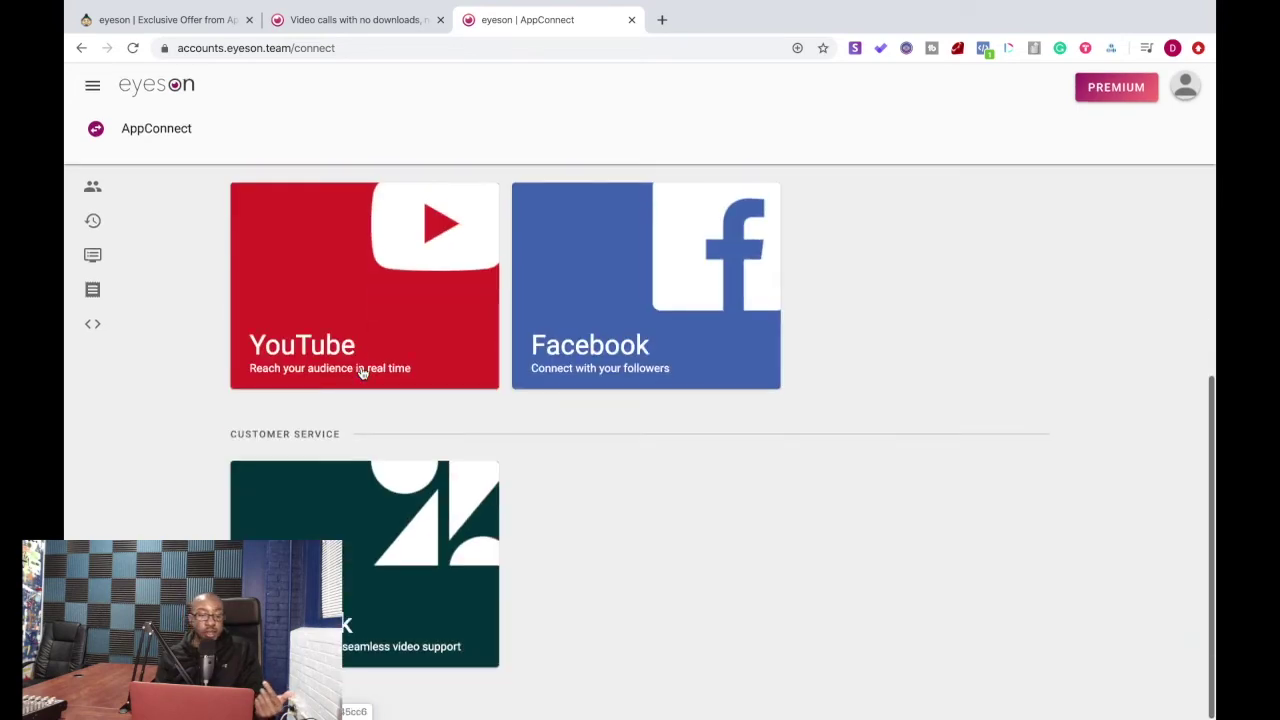
{"action": "scroll", "coordinate": [357, 365], "scroll_direction": "up", "scroll_amount": 5}
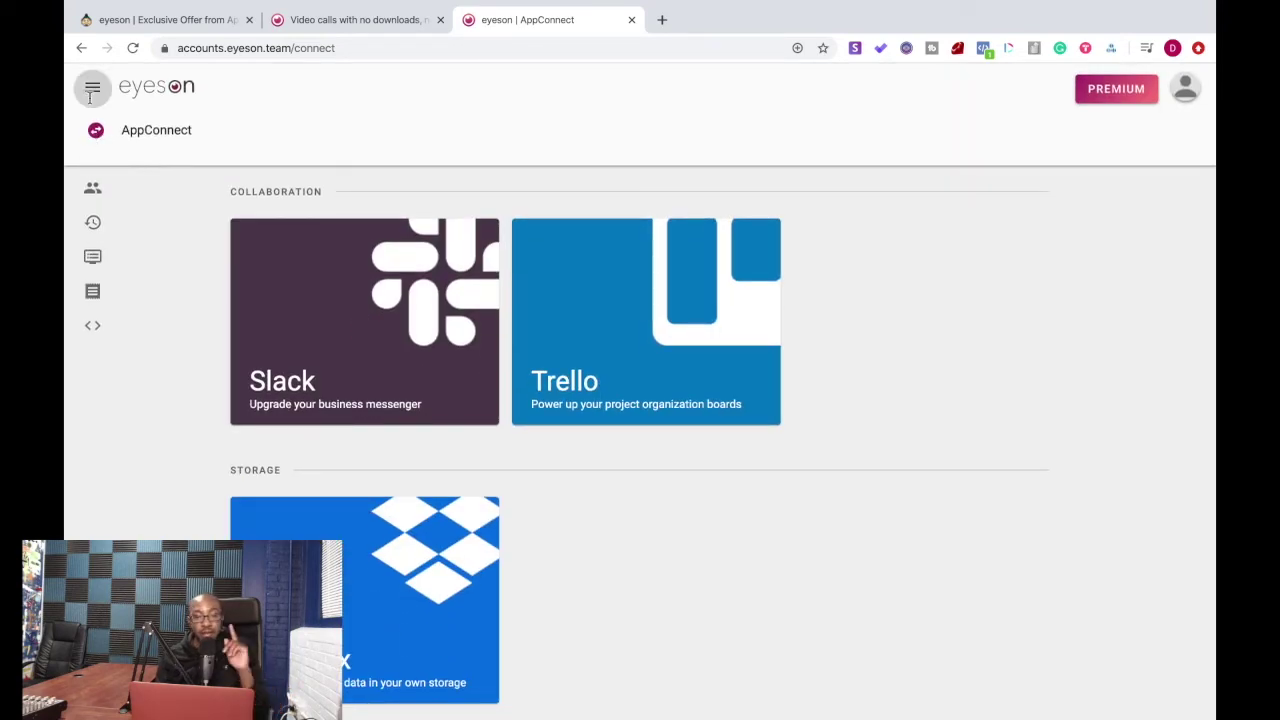
Create a new webinar named "Beta" in the Webinars section
{"action": "left_click", "coordinate": [91, 90]}
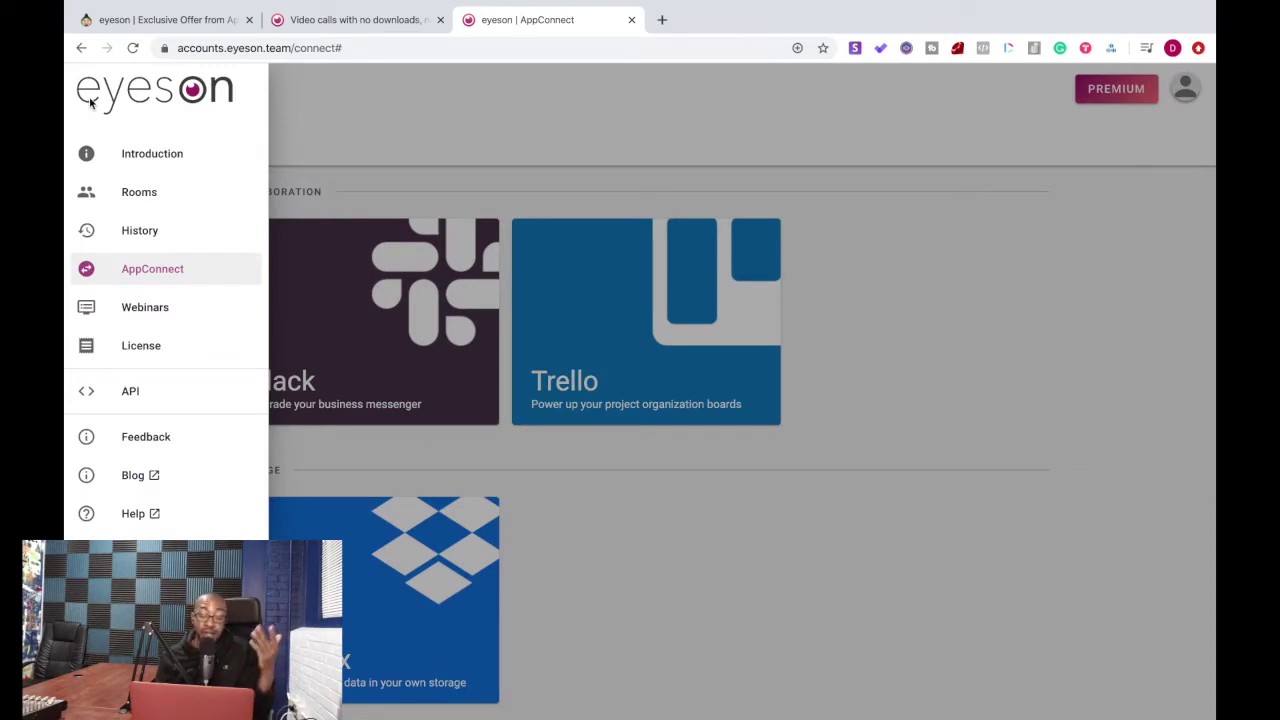
{"action": "left_click", "coordinate": [137, 308]}
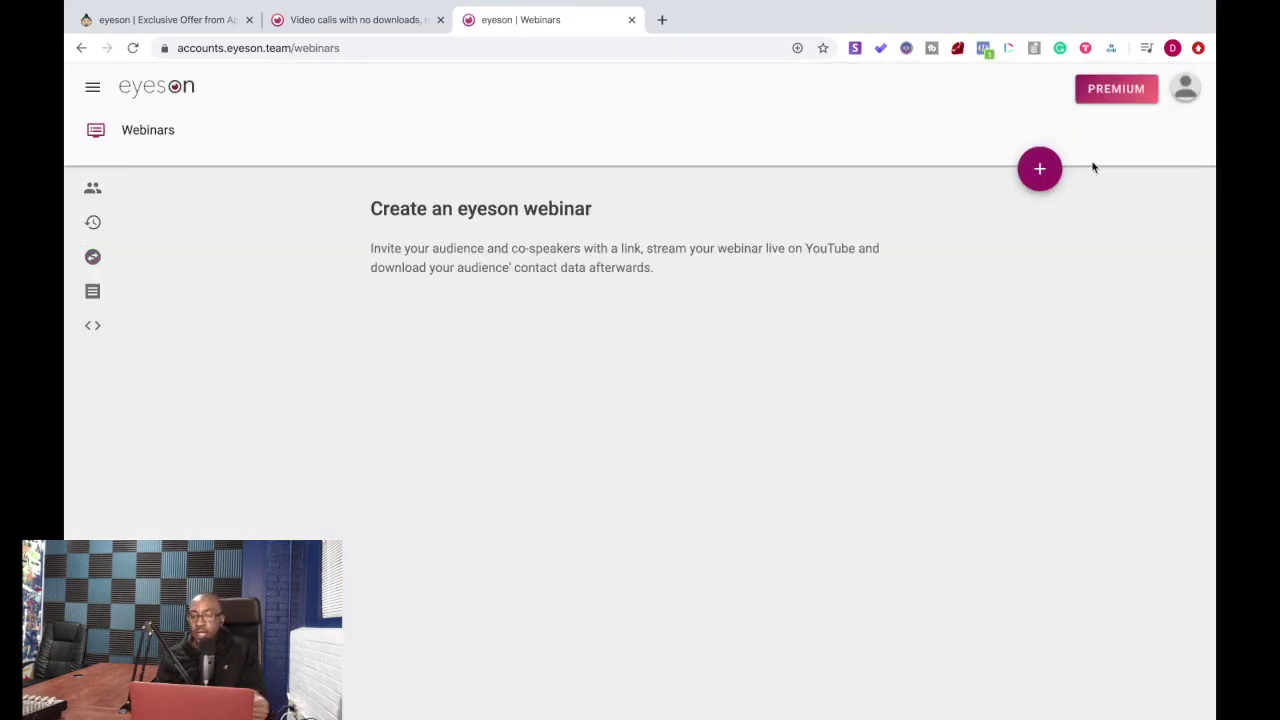
{"action": "left_click", "coordinate": [1040, 168]}
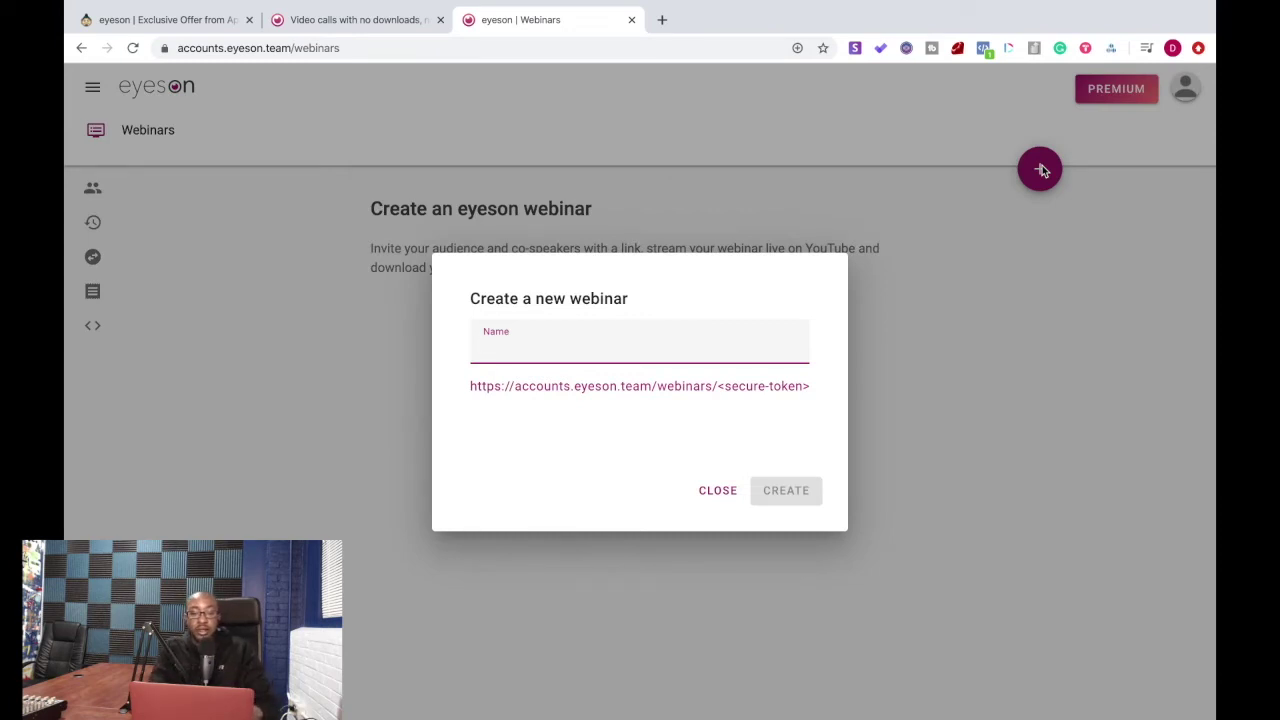
{"action": "type", "text": "Beta"}
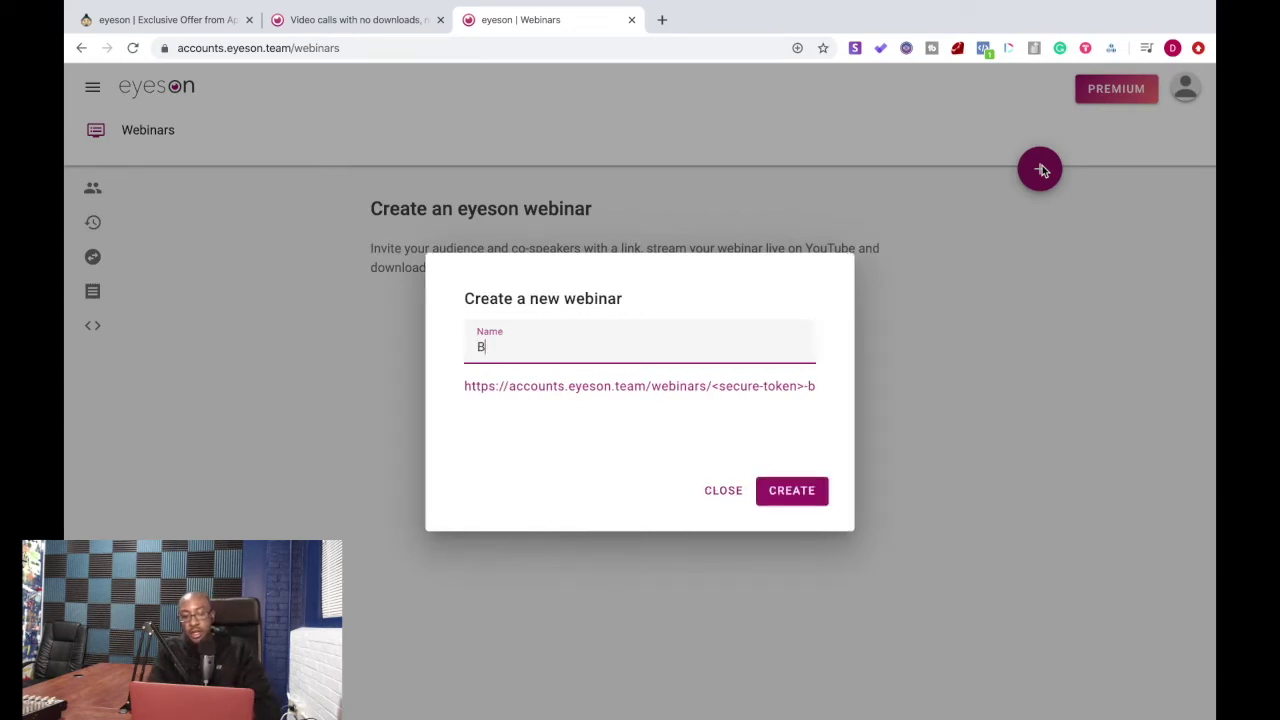
{"action": "left_click", "coordinate": [820, 490]}
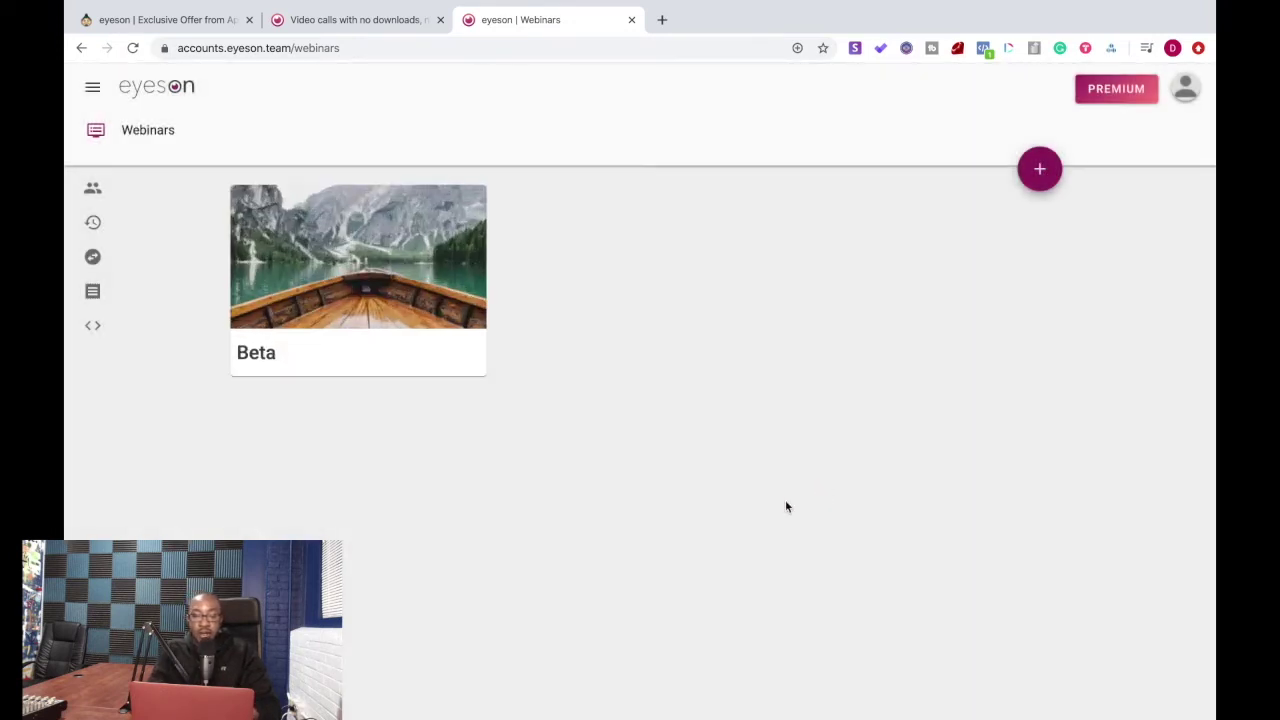
Look over the Beta webinar's link, image, replay and audience data options, and return to the webinar list
{"action": "left_click", "coordinate": [334, 247]}
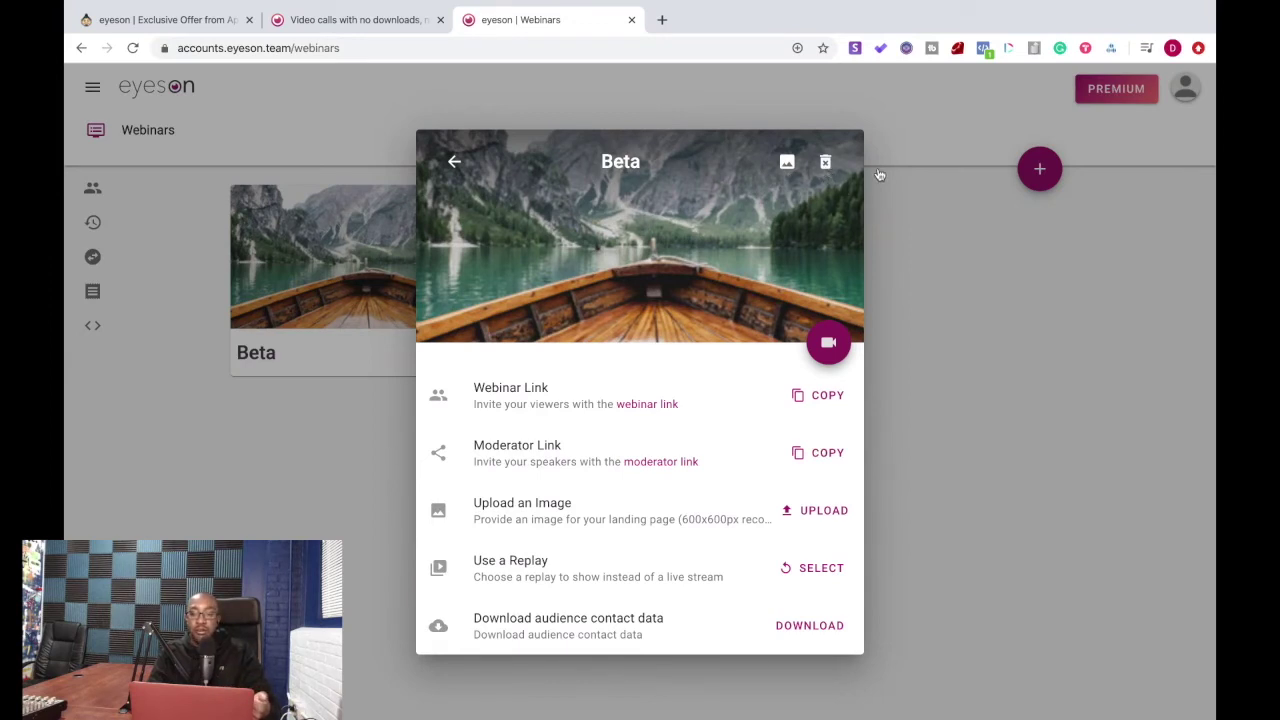
{"action": "left_click", "coordinate": [455, 162]}
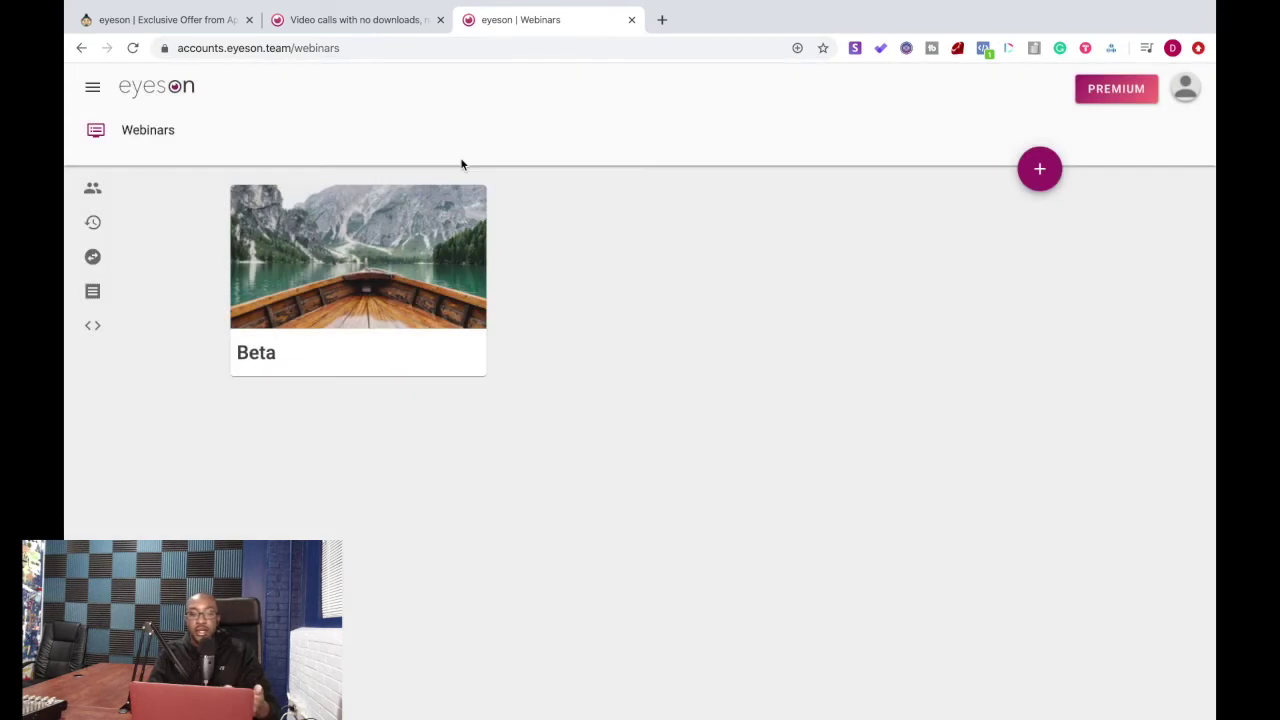
Look over the account's navigation sections and go to the Rooms page
{"action": "left_click", "coordinate": [99, 93]}
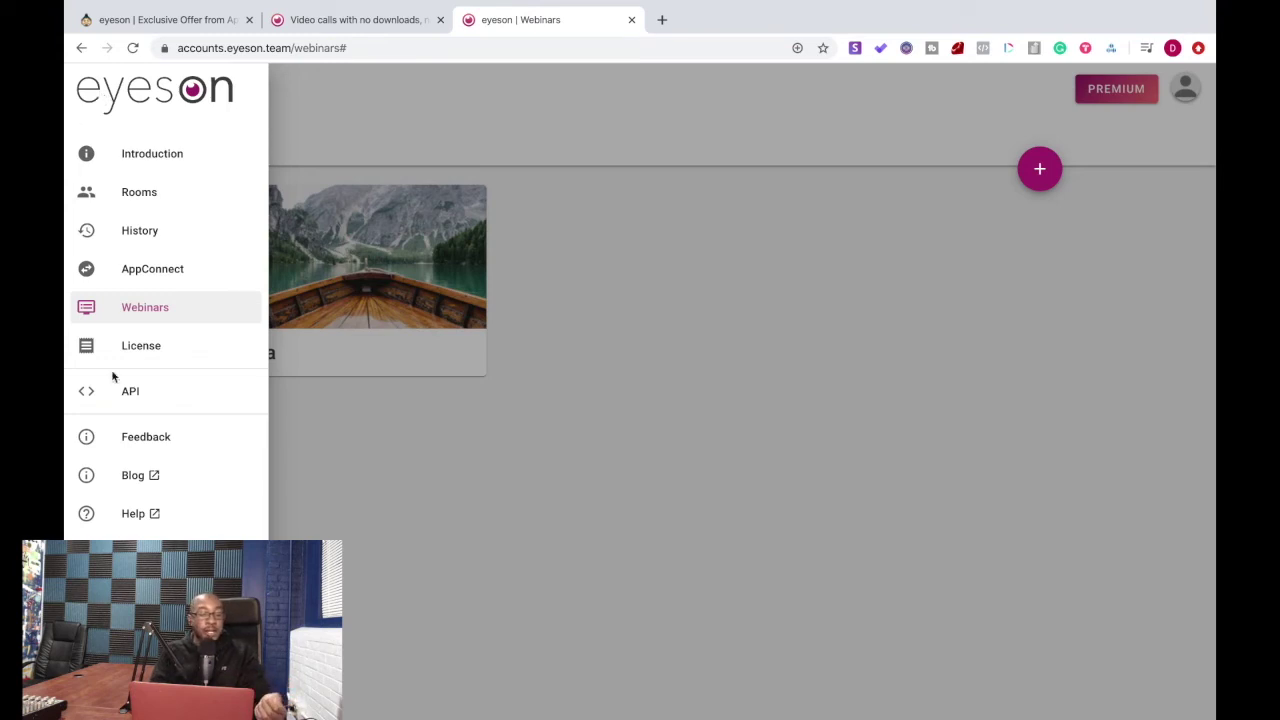
{"action": "left_click", "coordinate": [403, 499]}
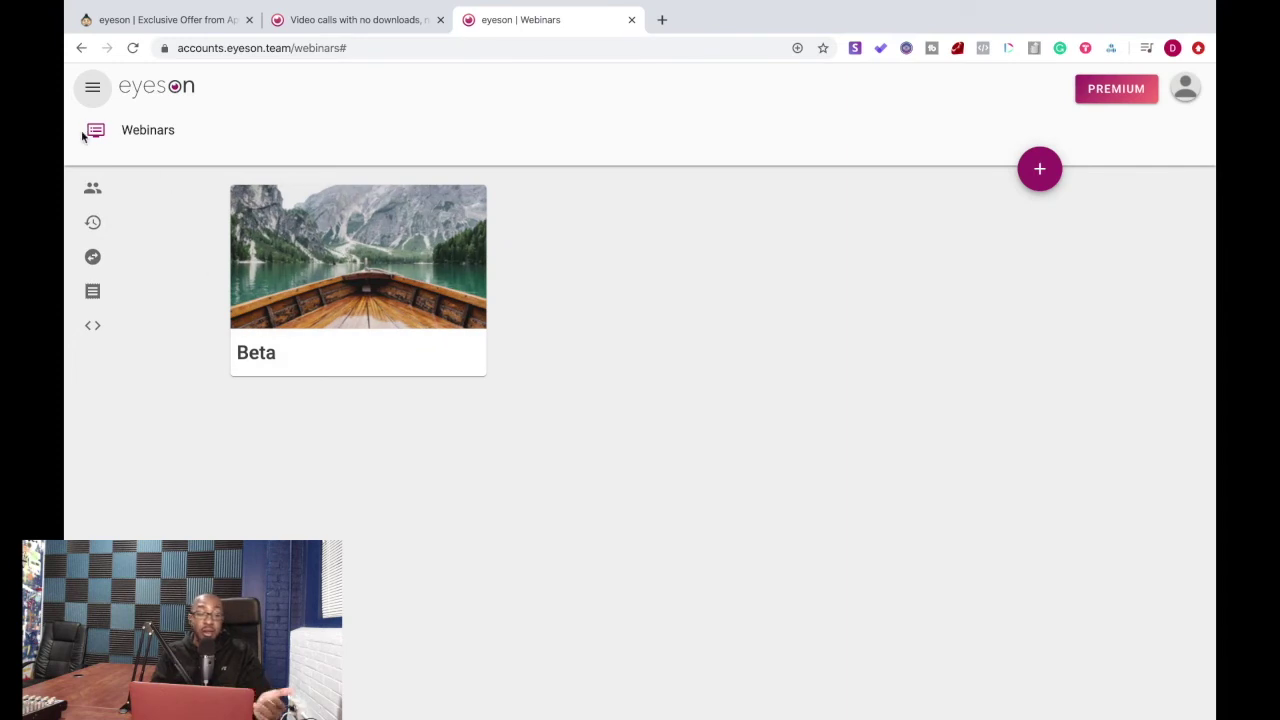
{"action": "left_click", "coordinate": [92, 88]}
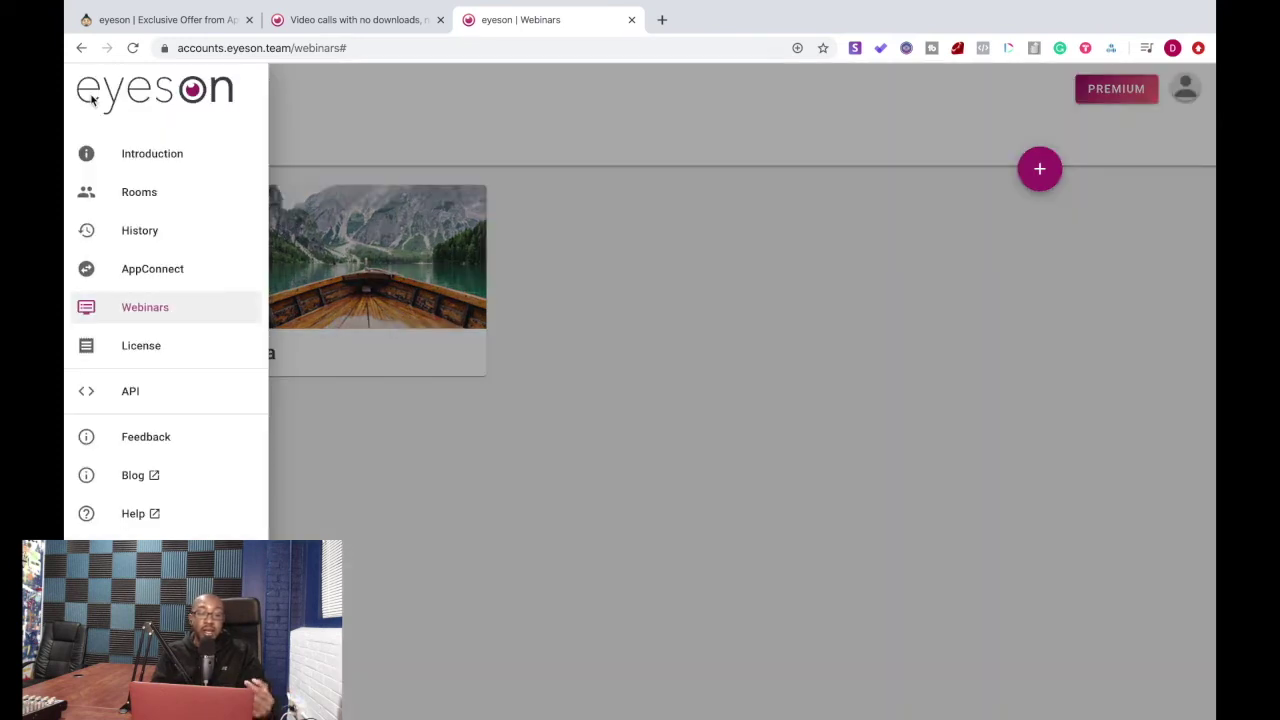
{"action": "left_click", "coordinate": [151, 197]}
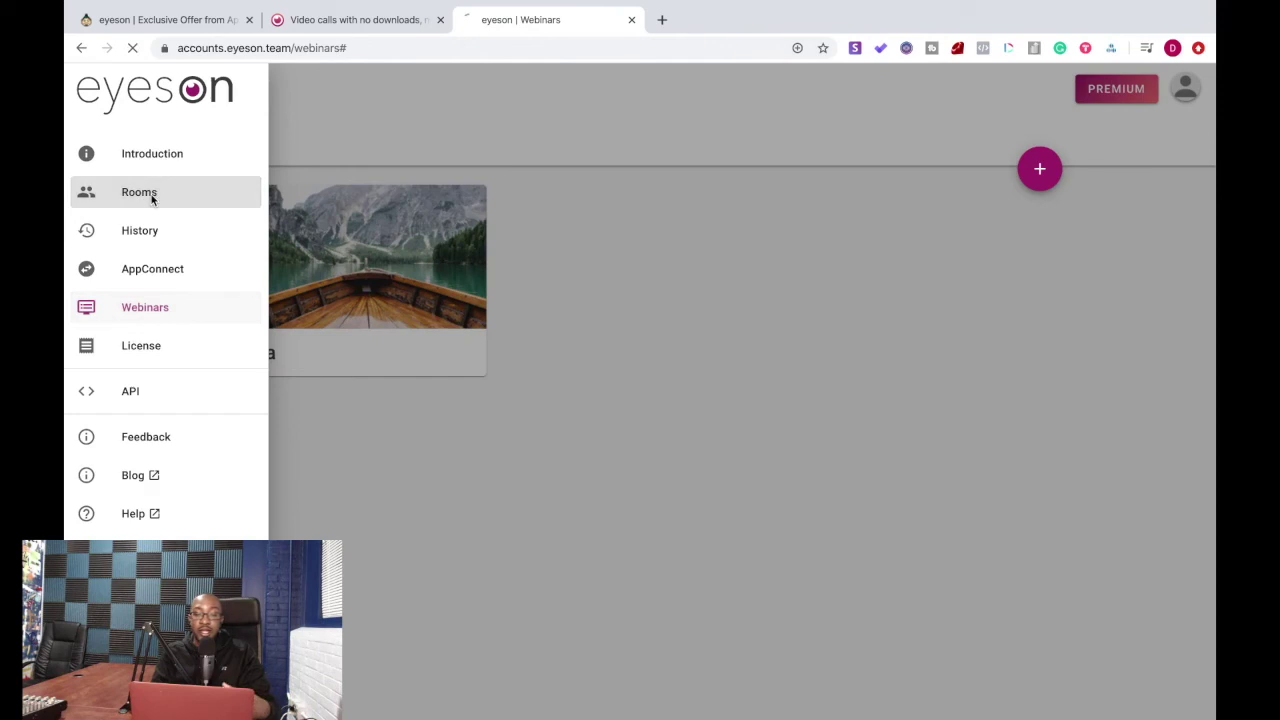